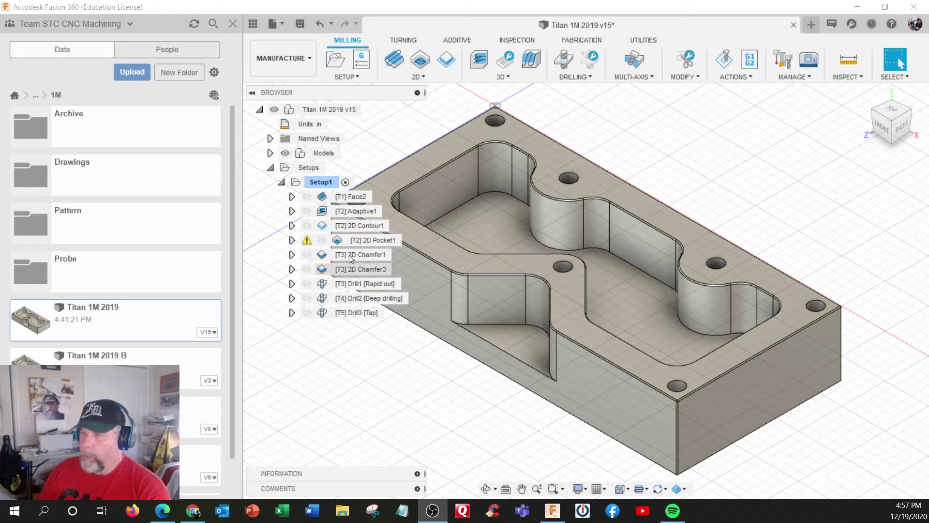
Step: Read the generation warnings of the 2D Pocket1 operation, and open the Setup1 settings without changing them
{"action": "left_click", "coordinate": [309, 242]}
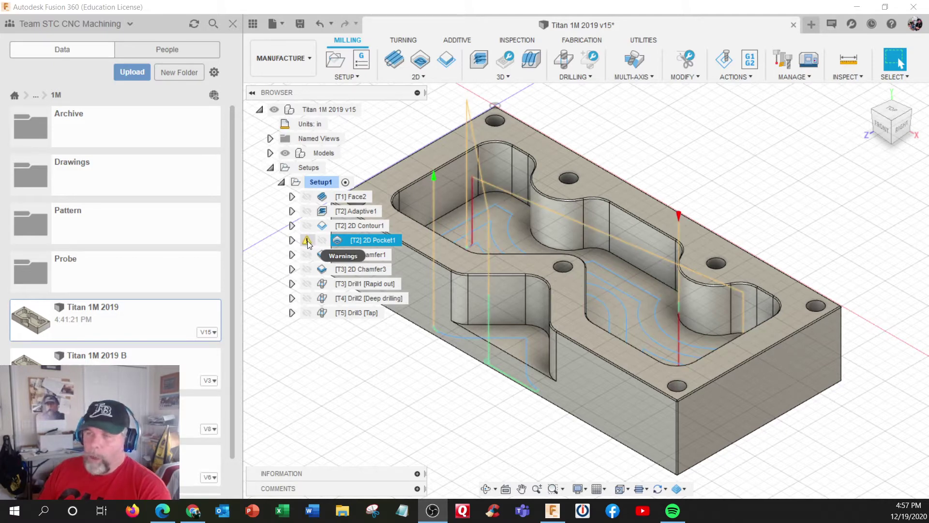
{"action": "left_click", "coordinate": [308, 242]}
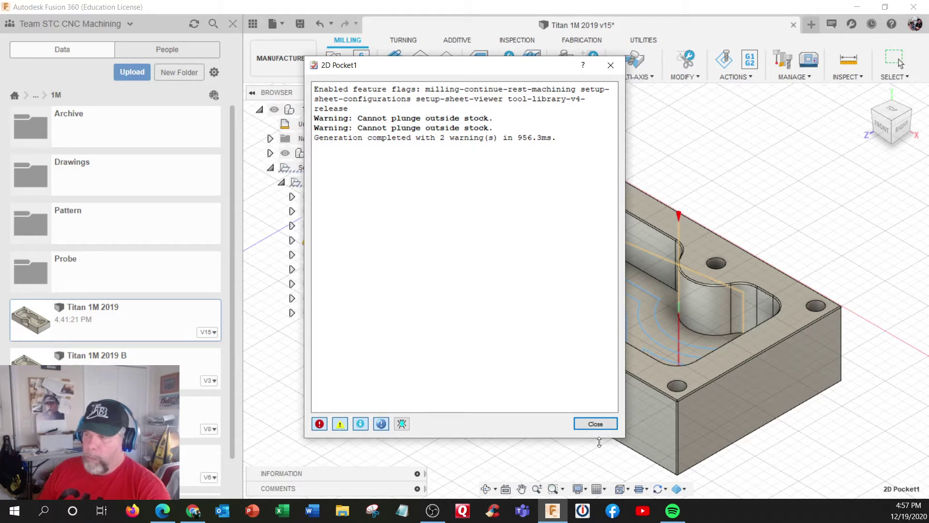
{"action": "left_click", "coordinate": [597, 424]}
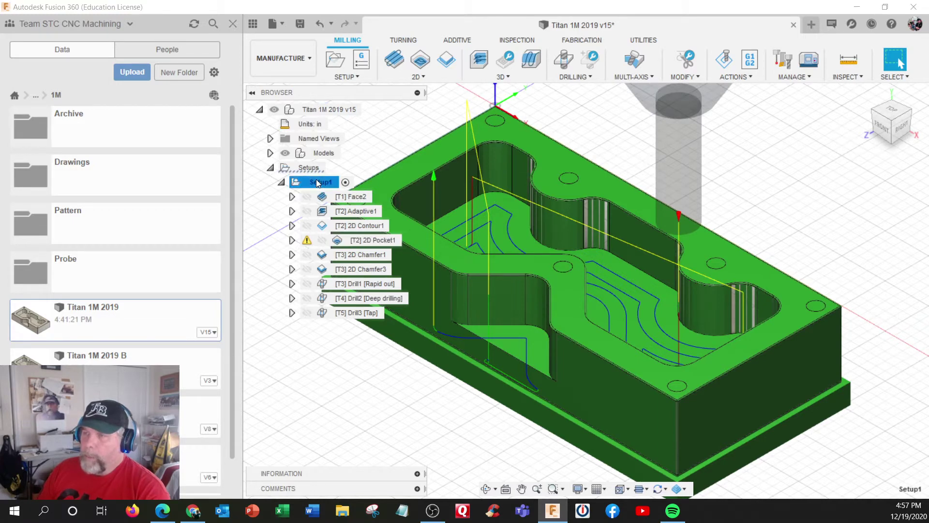
{"action": "double_click", "coordinate": [317, 182]}
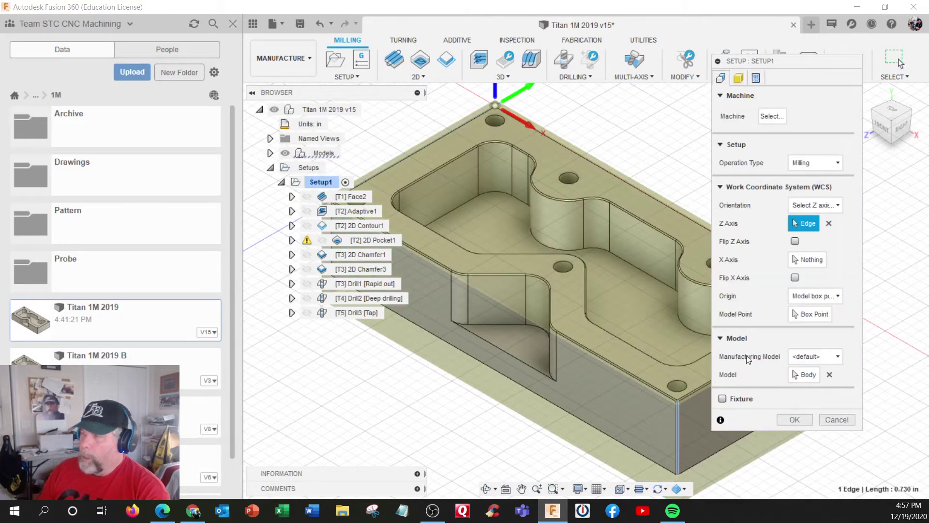
{"action": "left_click", "coordinate": [829, 418]}
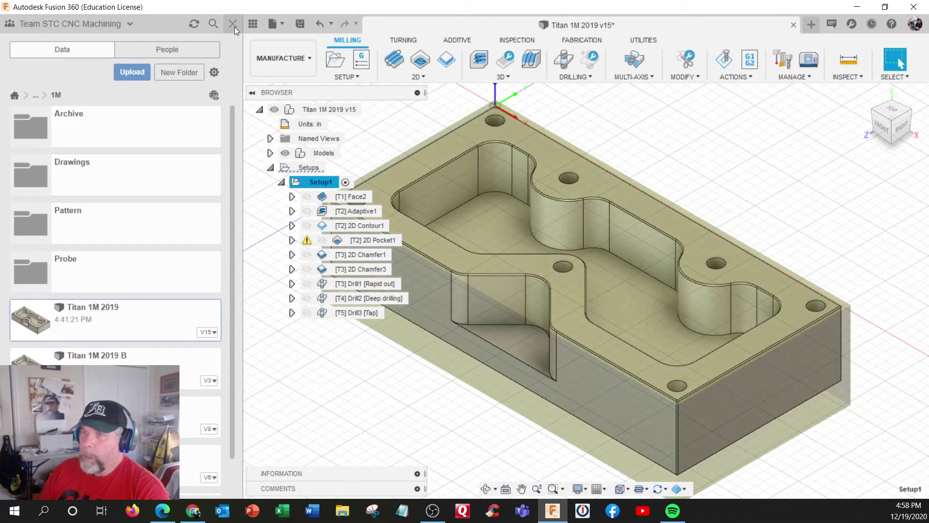
Step: Hide the data panel and rename Setup1 to "Op 1"
{"action": "left_click", "coordinate": [233, 24]}
{"action": "left_click", "coordinate": [74, 183]}
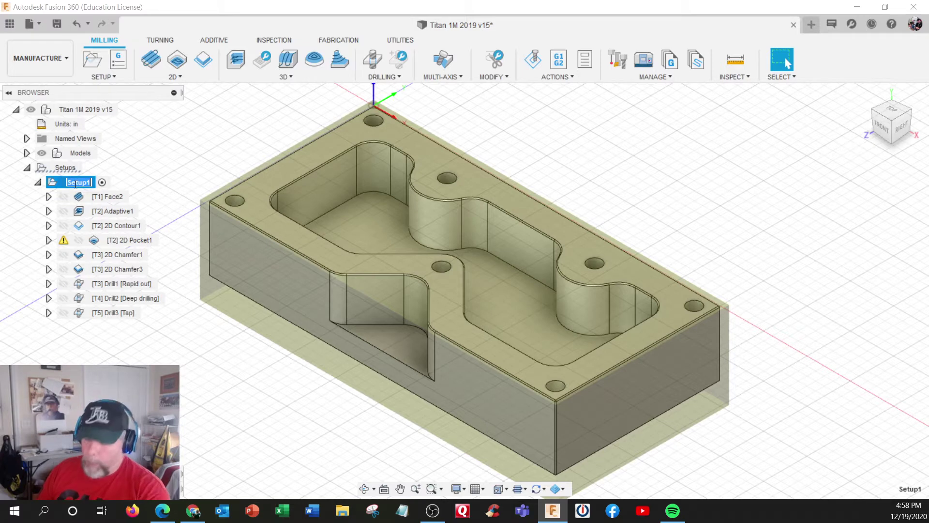
{"action": "type", "text": "op1"}
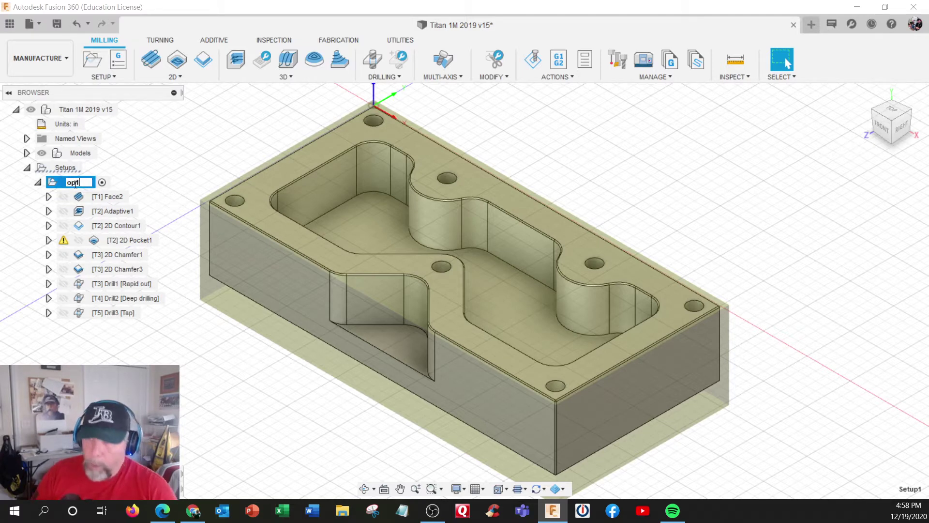
{"action": "key", "text": "BackSpace"}
{"action": "key", "text": "BackSpace"}
{"action": "key", "text": "BackSpace"}
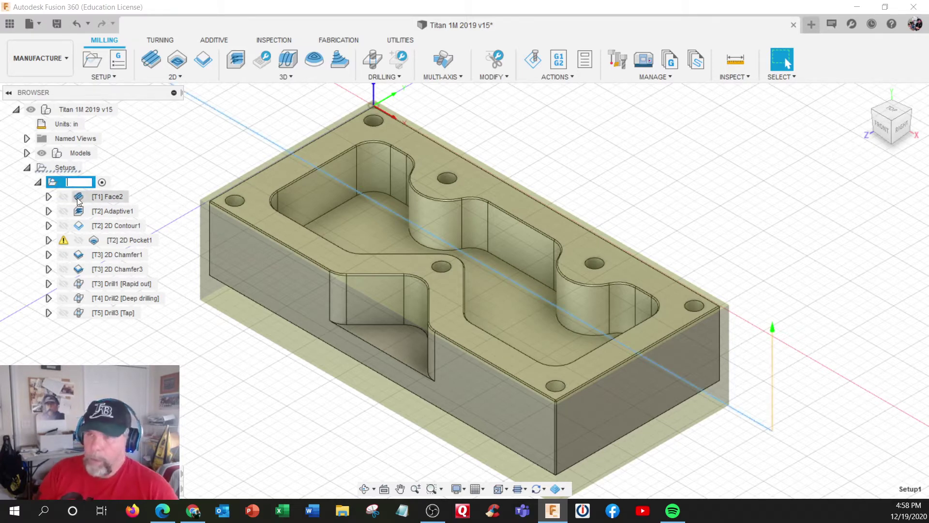
{"action": "type", "text": "Op"}
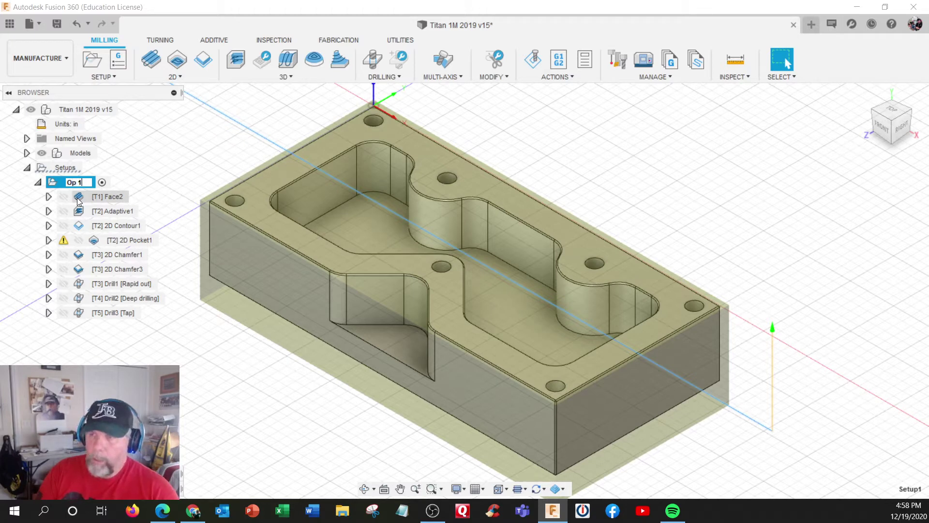
{"action": "type", "text": " 1"}
{"action": "key", "text": "Return"}
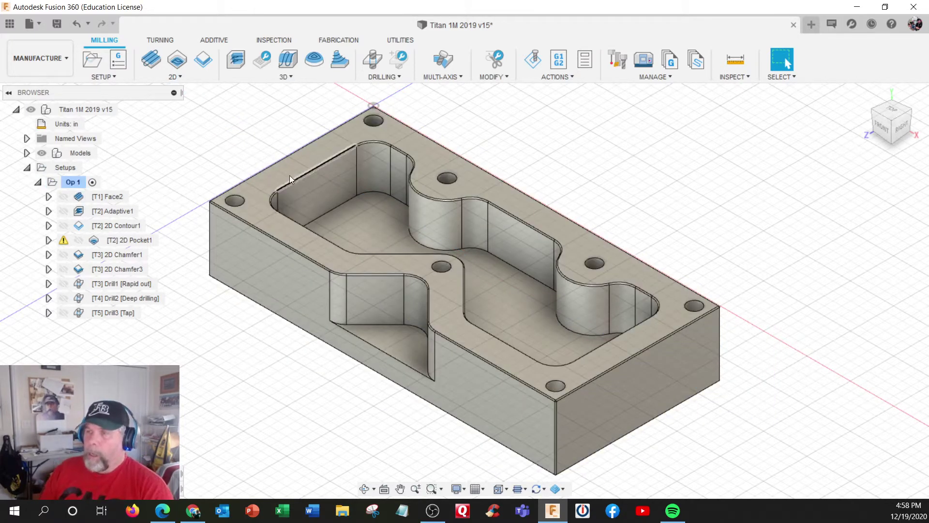
Step: Simulate the Op 1 toolpaths and skip through the Face2 and Adaptive1 operations
{"action": "left_click", "coordinate": [60, 182]}
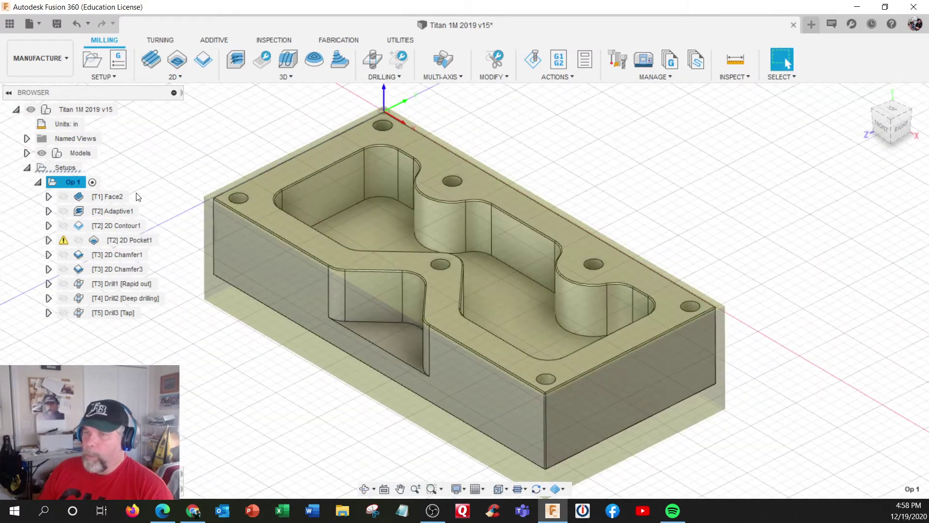
{"action": "left_click", "coordinate": [63, 182]}
{"action": "key", "text": "Escape"}
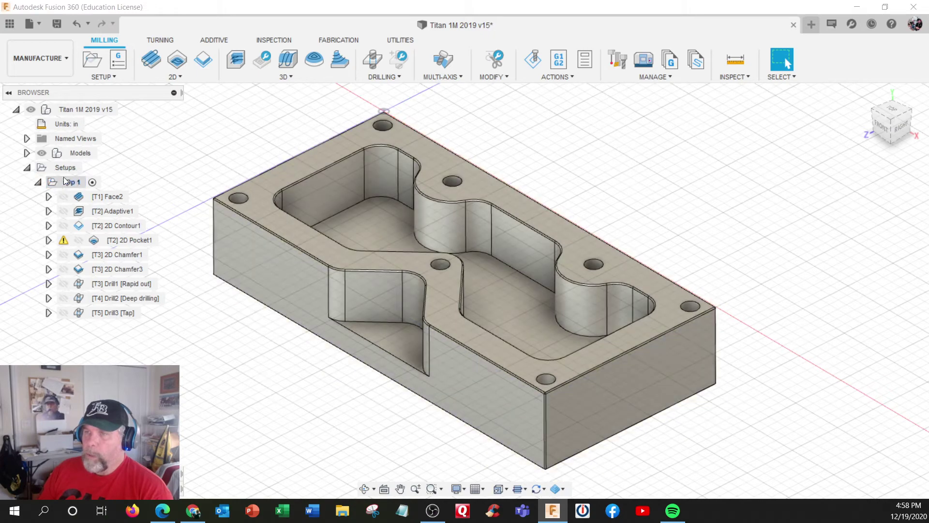
{"action": "left_click", "coordinate": [535, 62]}
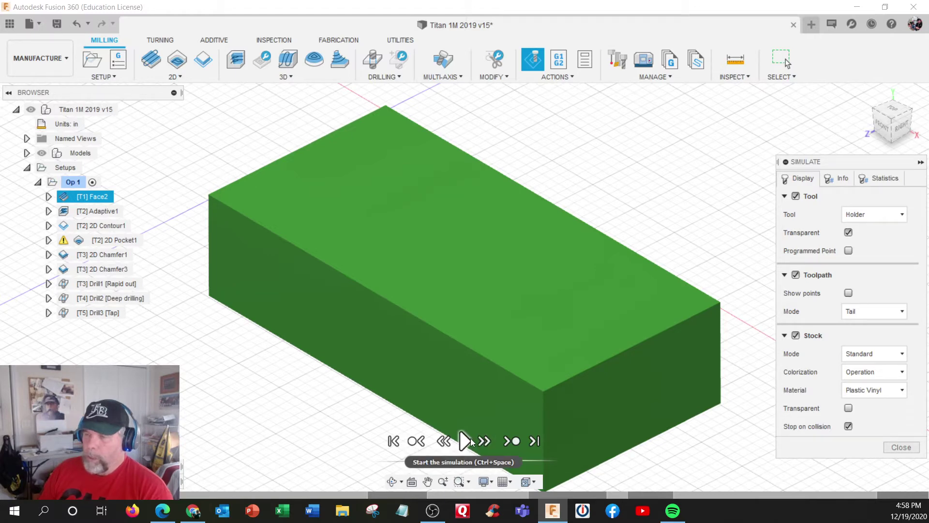
{"action": "left_click", "coordinate": [512, 441]}
{"action": "left_click", "coordinate": [515, 441]}
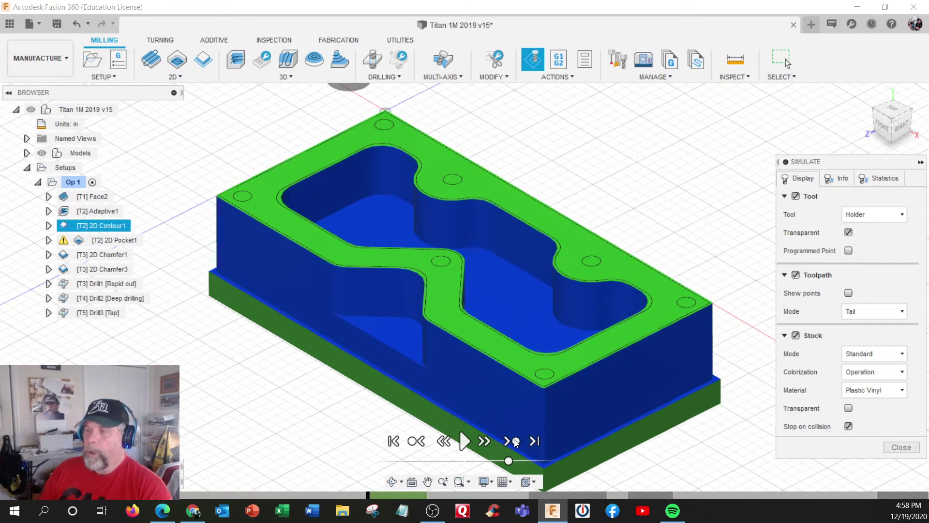
Step: Advance the simulation one operation at a time from 2D Contour1 through to the end of Drill3
{"action": "left_click", "coordinate": [515, 441]}
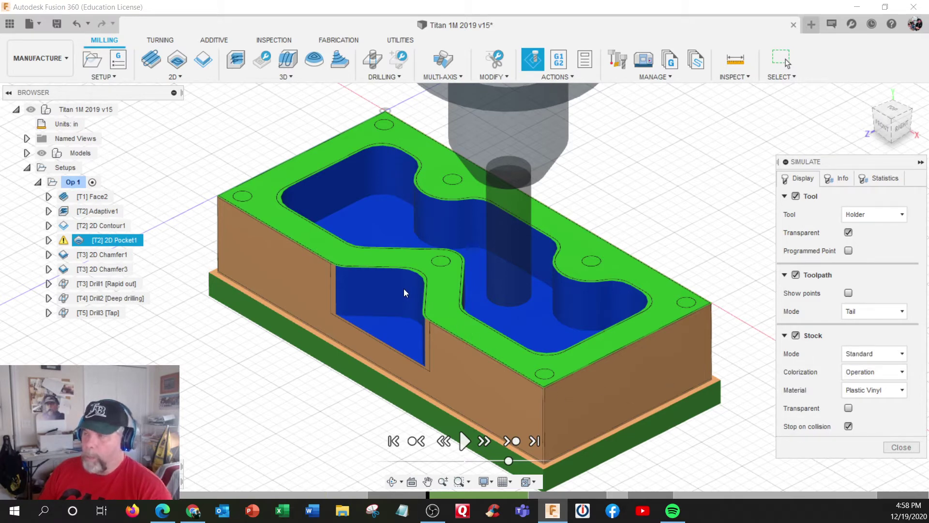
{"action": "left_click", "coordinate": [512, 441]}
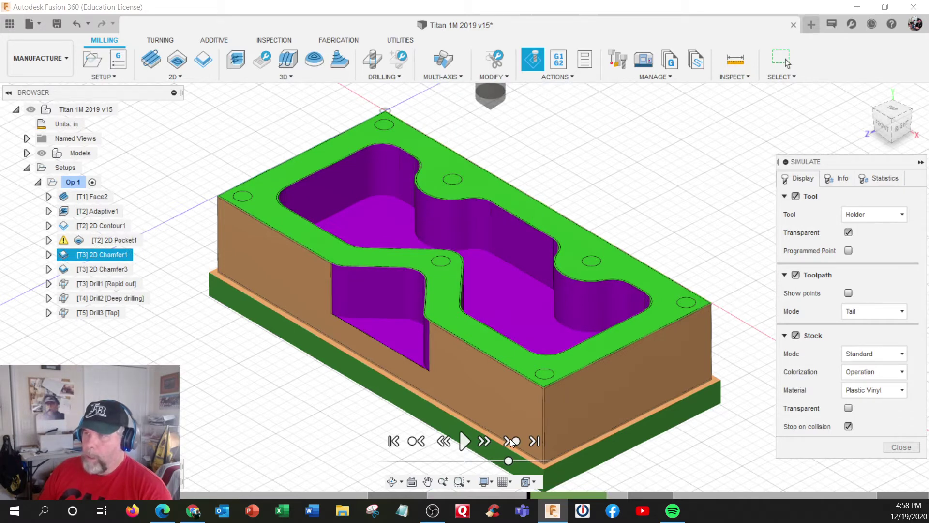
{"action": "left_click", "coordinate": [512, 442]}
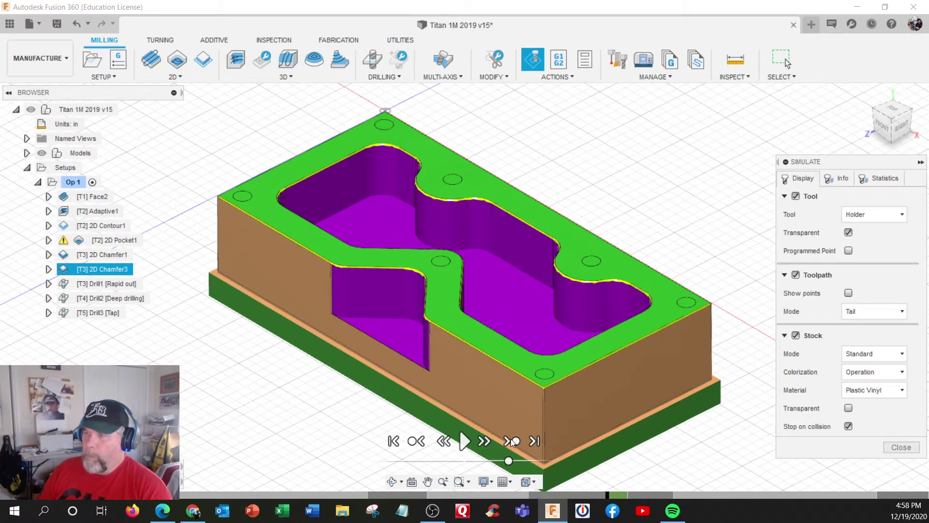
{"action": "left_click", "coordinate": [512, 441]}
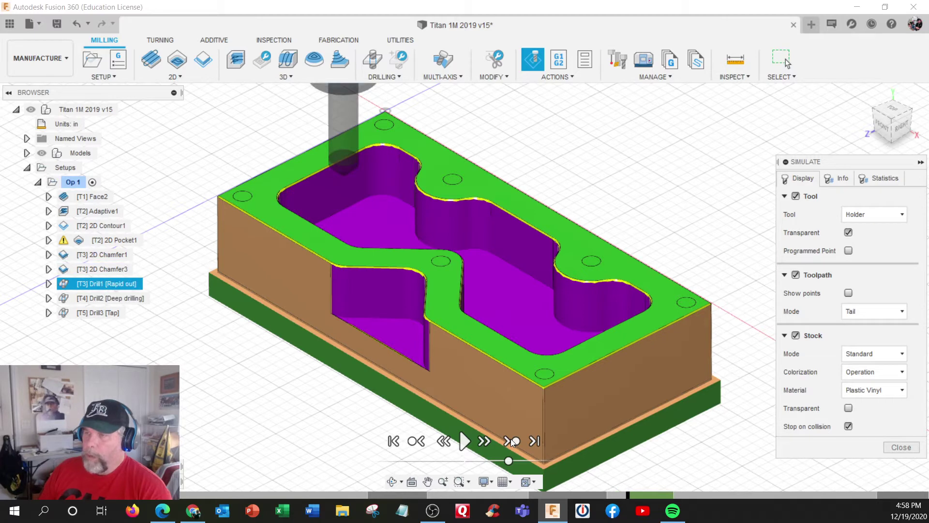
{"action": "left_click", "coordinate": [512, 441]}
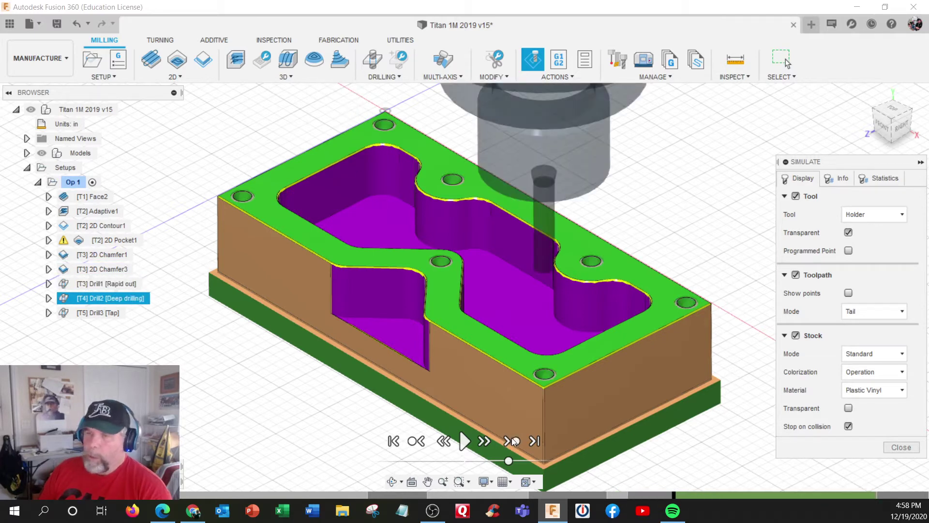
{"action": "left_click", "coordinate": [512, 441]}
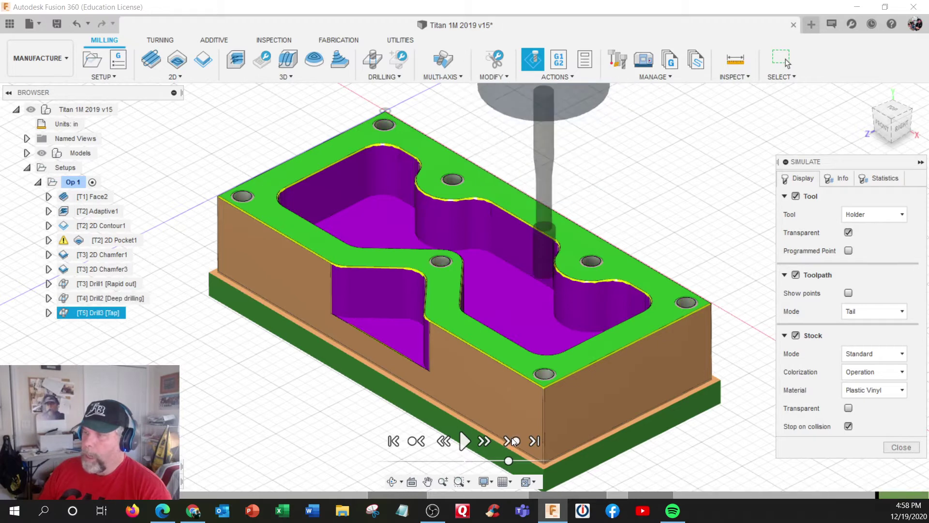
{"action": "left_click", "coordinate": [512, 441]}
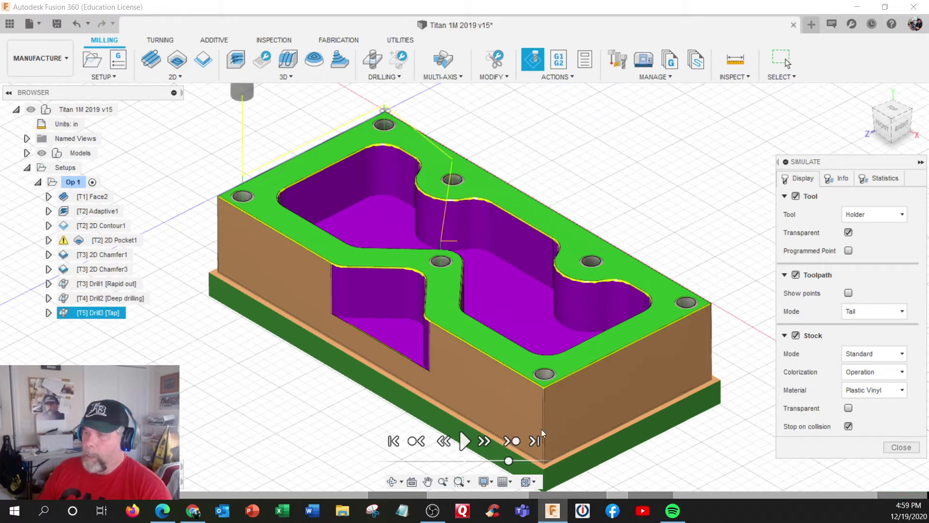
Step: Set the simulated stock's colorization to Comparison and inspect the machined part for excess or gouged material
{"action": "left_click", "coordinate": [860, 372]}
{"action": "left_click", "coordinate": [867, 428]}
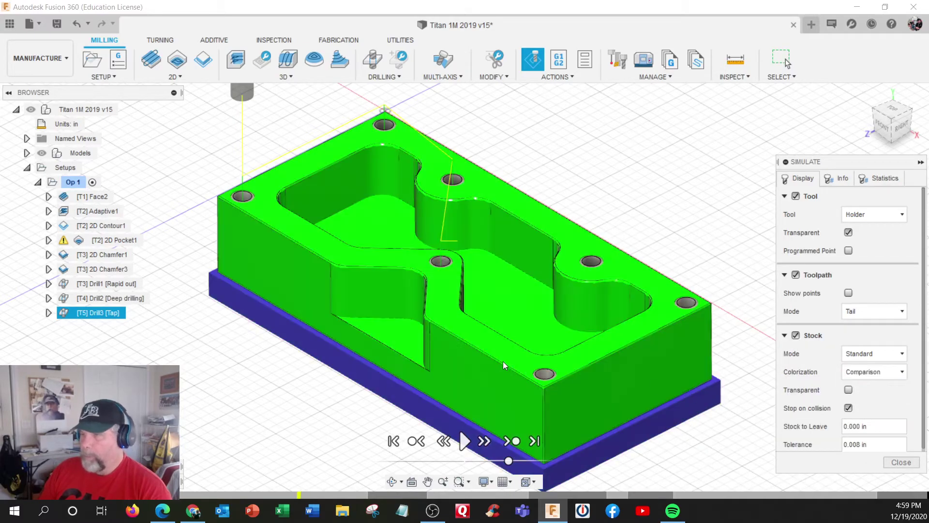
{"action": "mouse_move", "coordinate": [349, 358]}
{"action": "middle_mouse_down", "text": "shift"}
{"action": "mouse_move", "coordinate": [354, 320]}
{"action": "mouse_move", "coordinate": [354, 364]}
{"action": "middle_mouse_up", "text": "shift"}
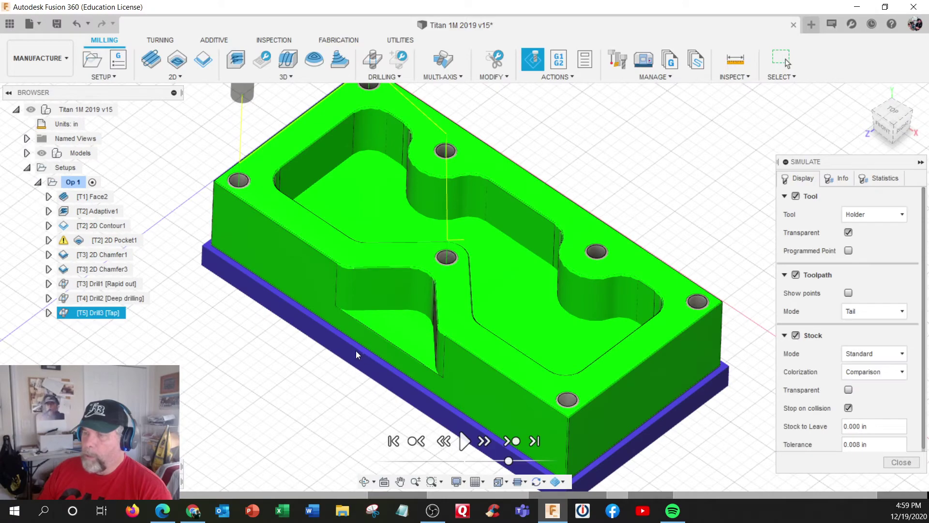
{"action": "scroll", "coordinate": [292, 253], "scroll_direction": "down", "scroll_amount": 4}
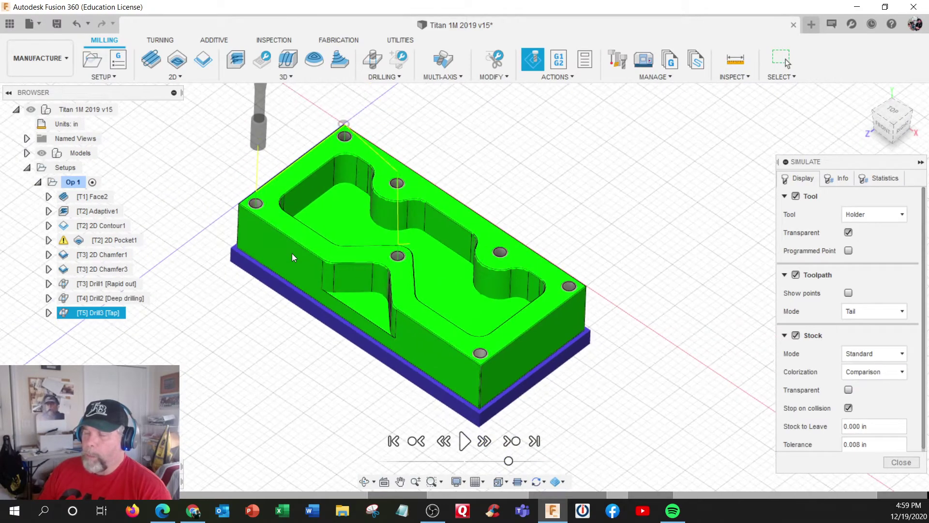
{"action": "scroll", "coordinate": [290, 257], "scroll_direction": "up", "scroll_amount": 3}
{"action": "middle_click_drag", "start_coordinate": [291, 261], "coordinate": [284, 299], "text": "shift"}
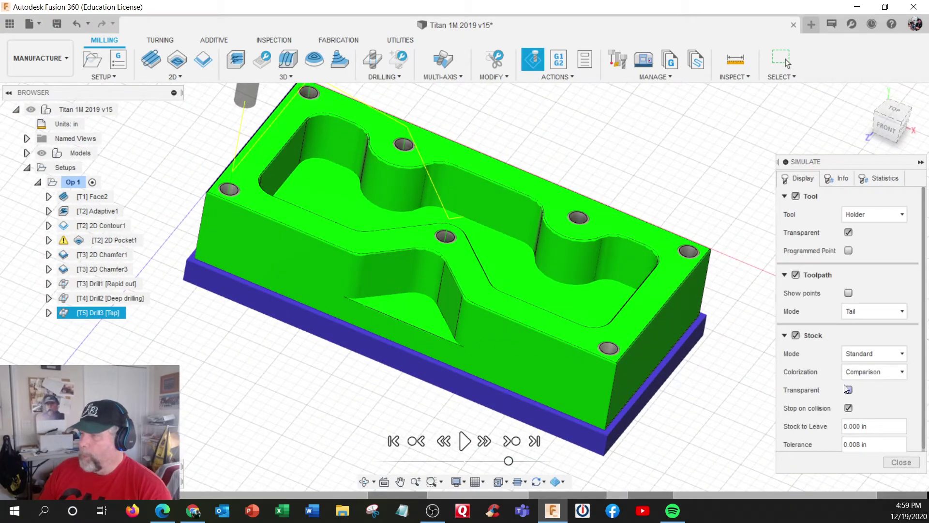
Step: Switch the stock colorization to Tool and inspect which surfaces each cutter machined
{"action": "scroll", "coordinate": [847, 390], "scroll_direction": "down", "scroll_amount": 1}
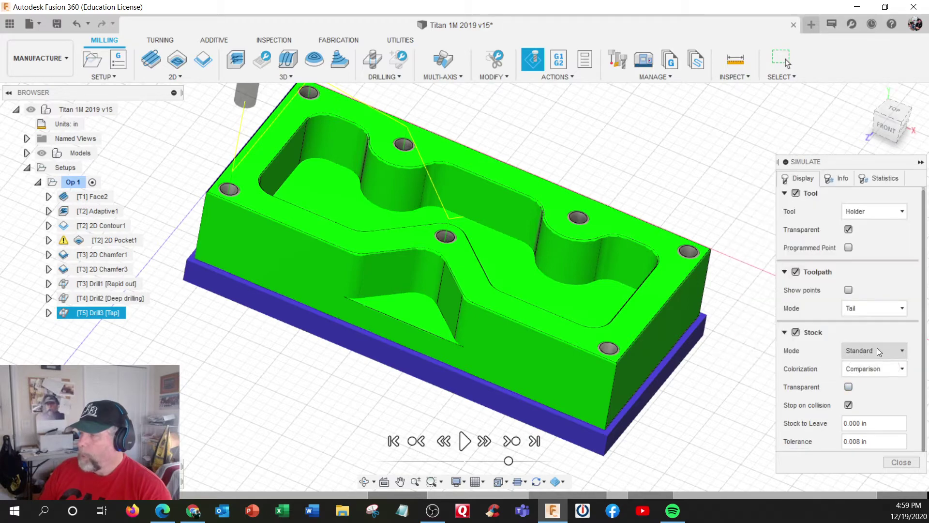
{"action": "left_click", "coordinate": [885, 367]}
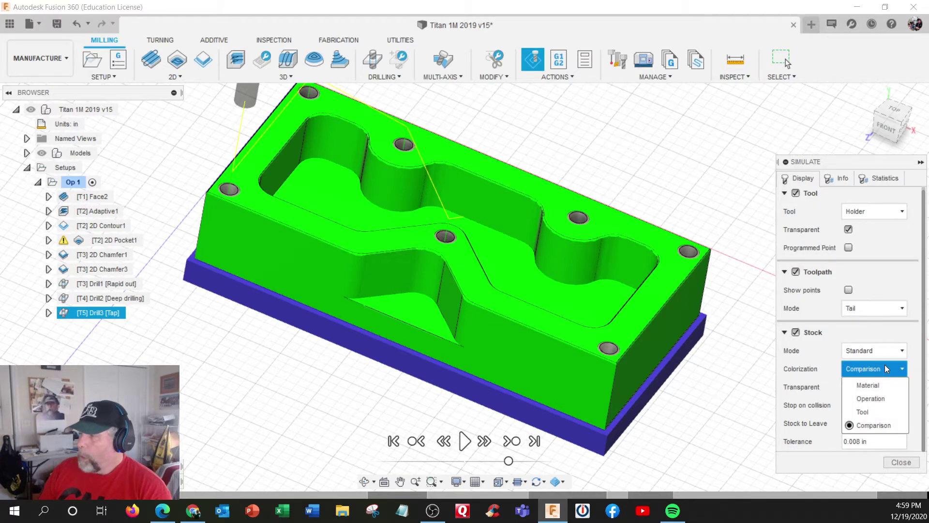
{"action": "left_click", "coordinate": [869, 408]}
{"action": "middle_click_drag", "start_coordinate": [484, 290], "coordinate": [450, 329], "text": "shift"}
{"action": "middle_click_drag", "start_coordinate": [401, 357], "coordinate": [404, 358], "text": "shift"}
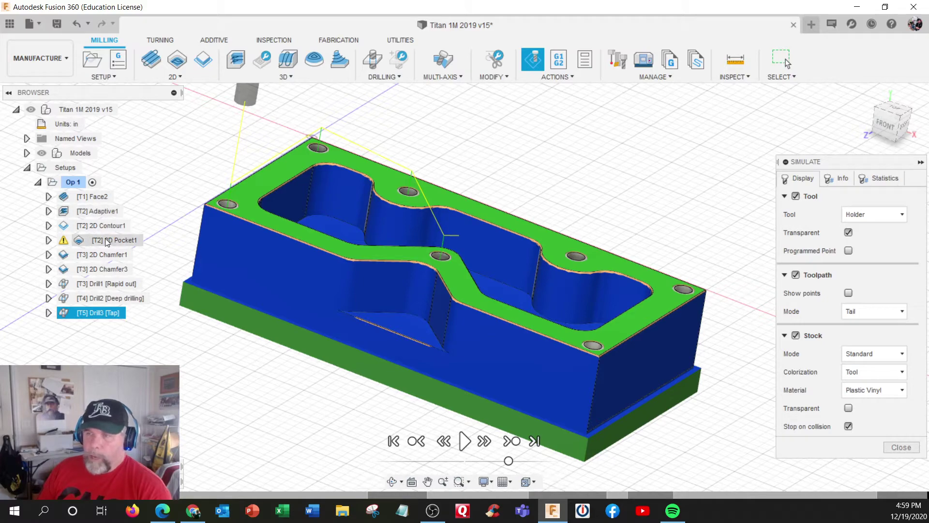
Step: Set the stock colorization to Operation and keep the stock mode at Standard
{"action": "left_click", "coordinate": [888, 372]}
{"action": "left_click", "coordinate": [873, 400]}
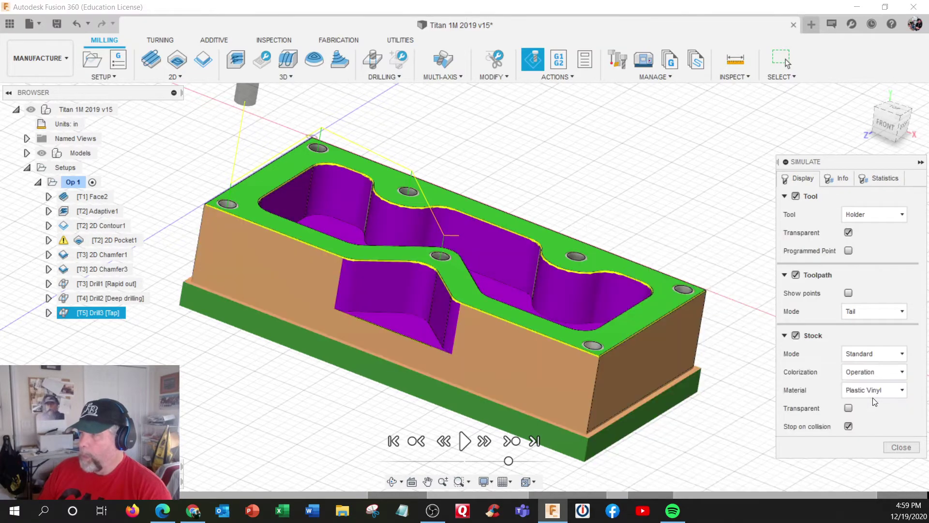
{"action": "mouse_move", "coordinate": [870, 377]}
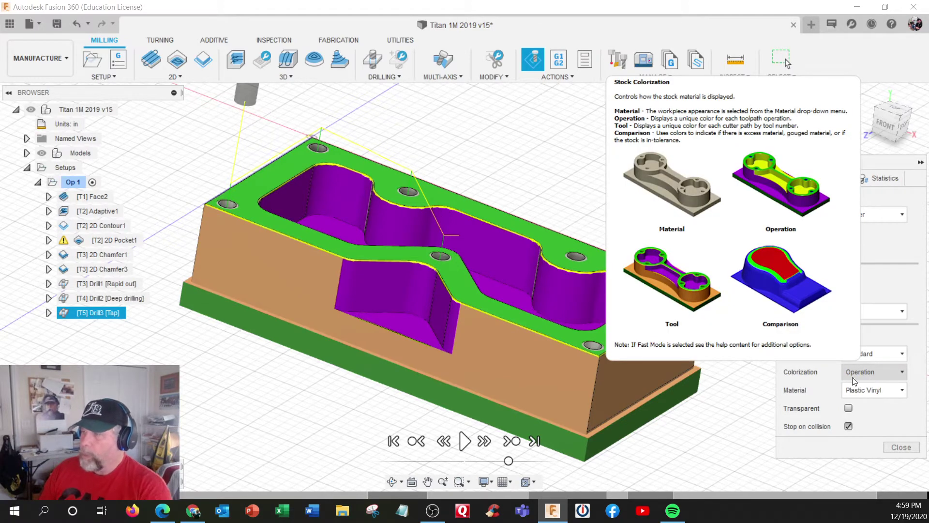
{"action": "left_click", "coordinate": [857, 354]}
{"action": "left_click", "coordinate": [870, 369]}
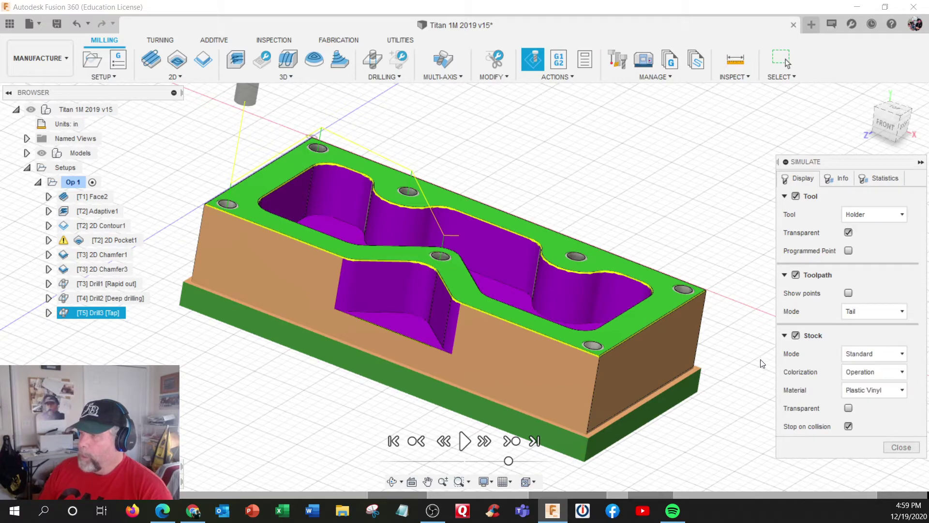
Step: Preview the stock with Material colorization, and return the colorization to Operation
{"action": "left_click", "coordinate": [872, 370]}
{"action": "left_click", "coordinate": [867, 389]}
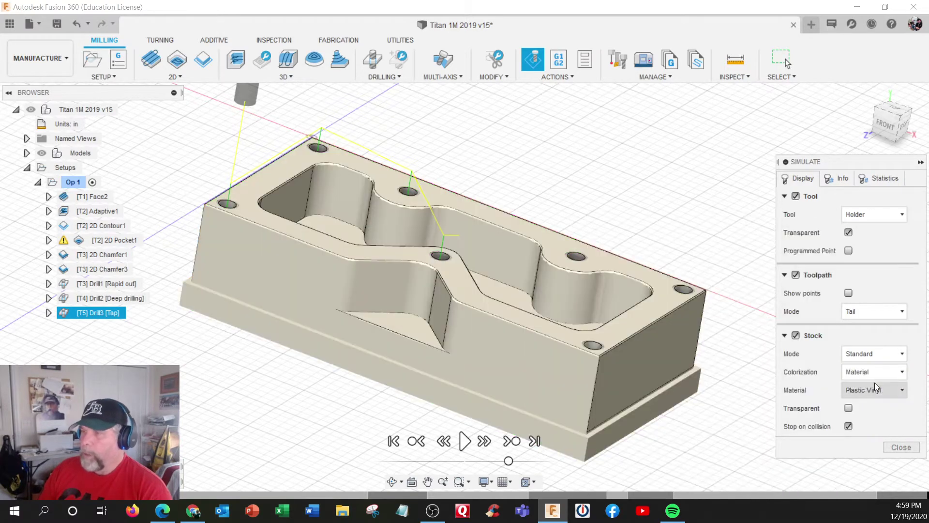
{"action": "mouse_move", "coordinate": [572, 380]}
{"action": "middle_mouse_down", "text": "shift"}
{"action": "mouse_move", "coordinate": [575, 406]}
{"action": "mouse_move", "coordinate": [567, 374]}
{"action": "middle_mouse_up", "text": "shift"}
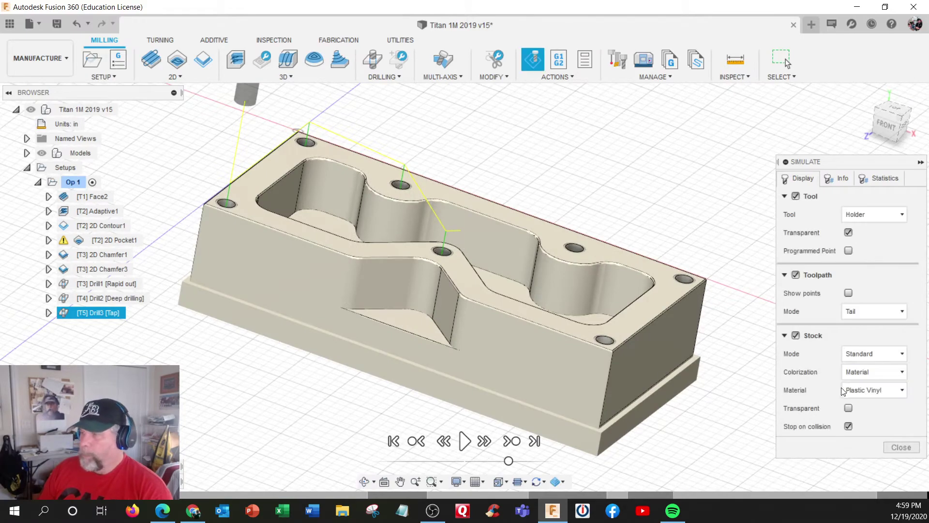
{"action": "left_click", "coordinate": [872, 372]}
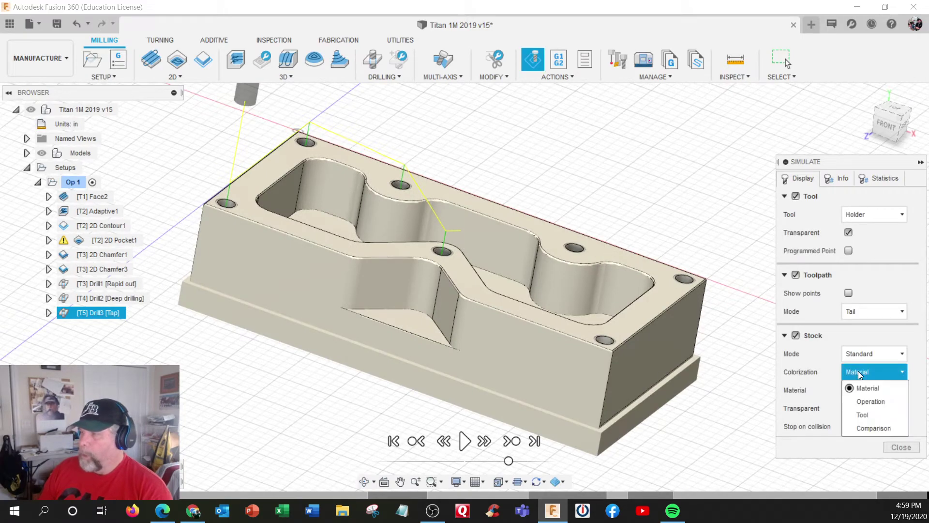
{"action": "left_click", "coordinate": [870, 402]}
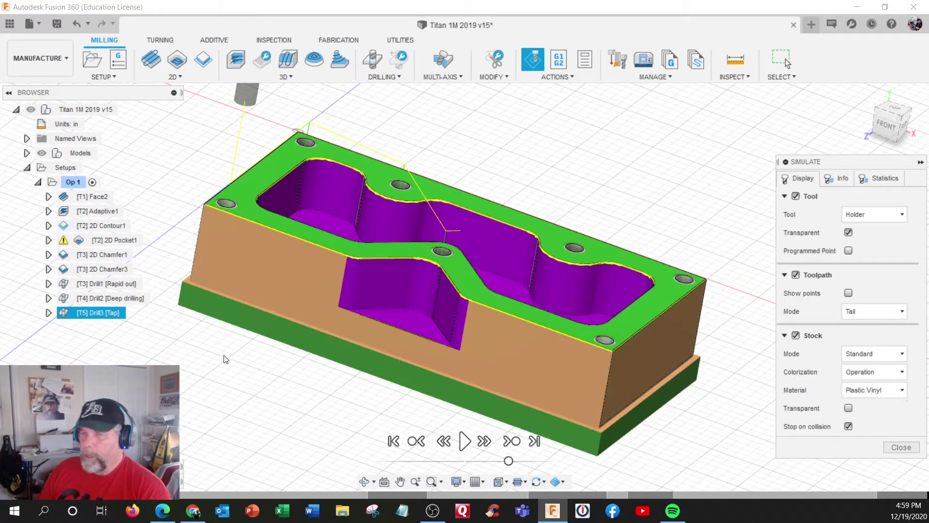
Step: Make the simulated stock transparent and check the part inside it, including the stock remaining at the base
{"action": "middle_click_drag", "start_coordinate": [292, 335], "coordinate": [227, 216], "text": "shift"}
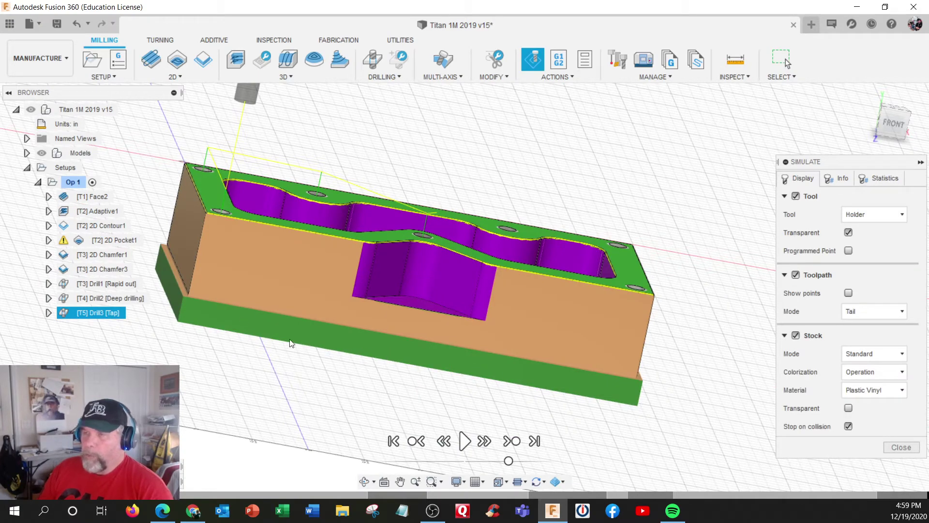
{"action": "middle_click_drag", "start_coordinate": [289, 269], "coordinate": [755, 395], "text": "shift"}
{"action": "left_click", "coordinate": [849, 408]}
{"action": "mouse_move", "coordinate": [375, 370]}
{"action": "middle_mouse_down", "text": "shift"}
{"action": "mouse_move", "coordinate": [378, 362]}
{"action": "mouse_move", "coordinate": [364, 360]}
{"action": "middle_mouse_up", "text": "shift"}
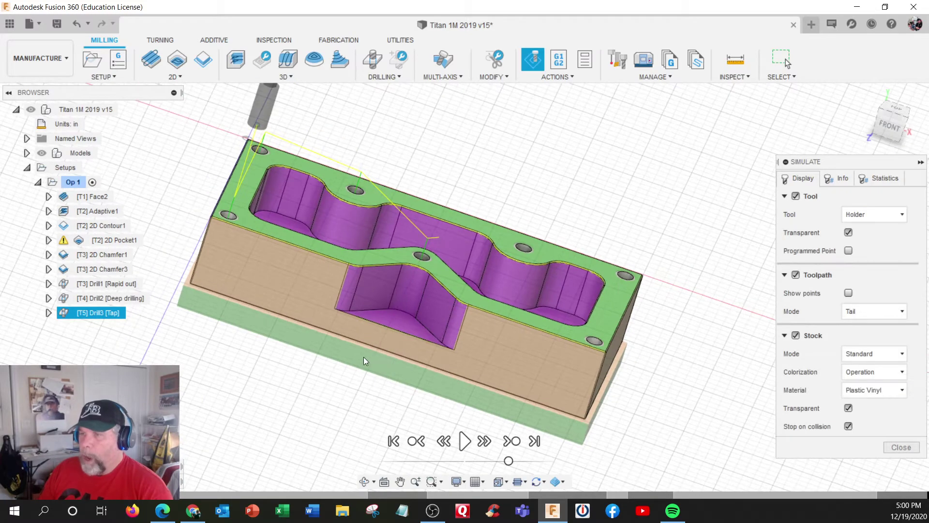
Step: Set the stock colorization to Material, inspect the part within the transparent stock, and close the simulation
{"action": "left_click", "coordinate": [871, 372]}
{"action": "left_click", "coordinate": [867, 387]}
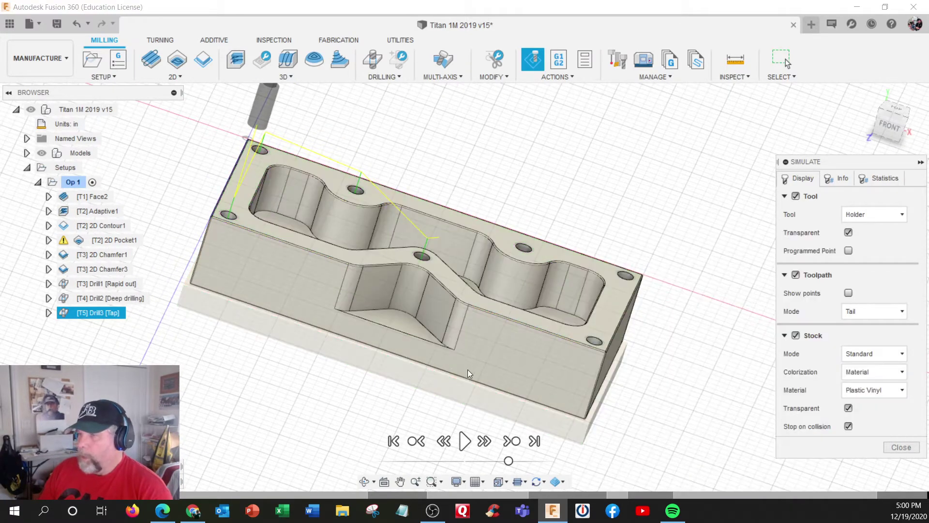
{"action": "mouse_move", "coordinate": [369, 355]}
{"action": "middle_mouse_down", "text": "shift"}
{"action": "mouse_move", "coordinate": [379, 326]}
{"action": "mouse_move", "coordinate": [372, 343]}
{"action": "middle_mouse_up", "text": "shift"}
{"action": "middle_click_drag", "start_coordinate": [259, 347], "coordinate": [252, 330], "text": "shift"}
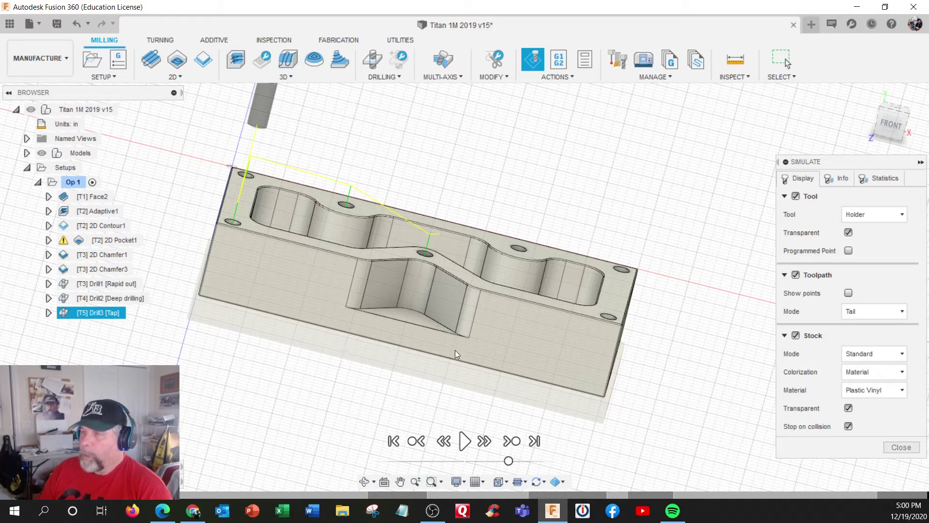
{"action": "left_click", "coordinate": [895, 448]}
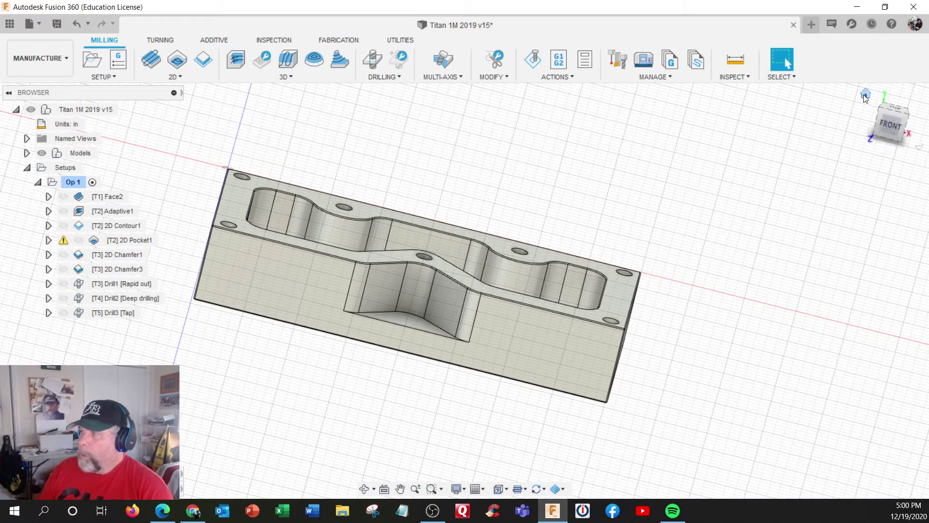
Step: Select the Op 1 setup and compare its stock and origin with the part from the home, top, right and bottom views
{"action": "left_click", "coordinate": [865, 95]}
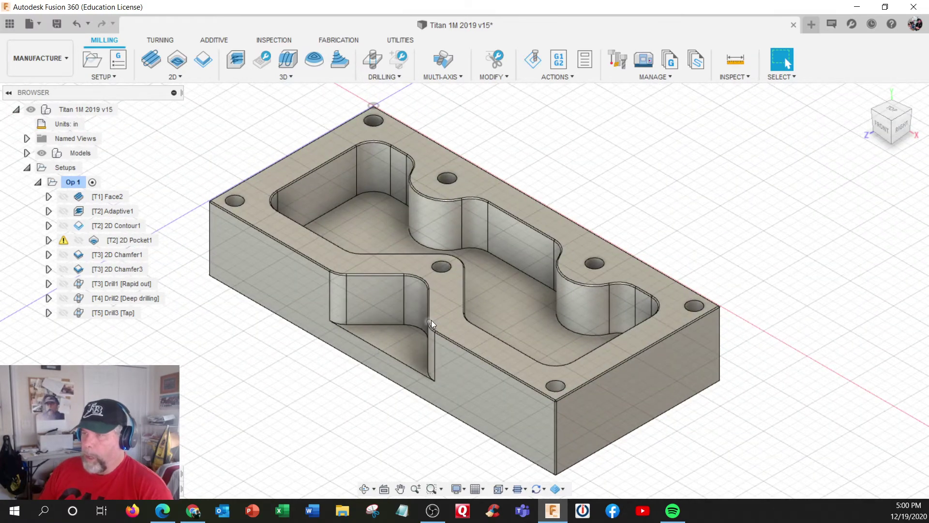
{"action": "scroll", "coordinate": [335, 264], "scroll_direction": "down", "scroll_amount": 2}
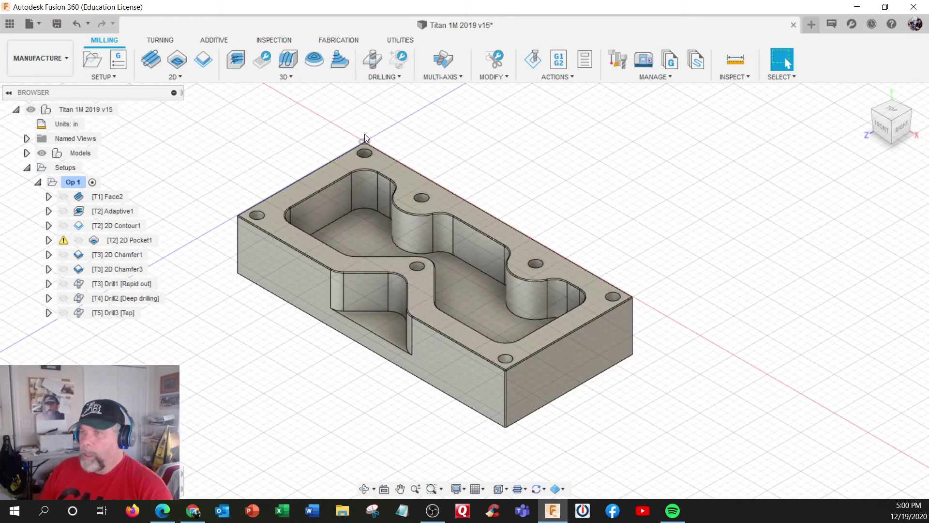
{"action": "left_click", "coordinate": [80, 184]}
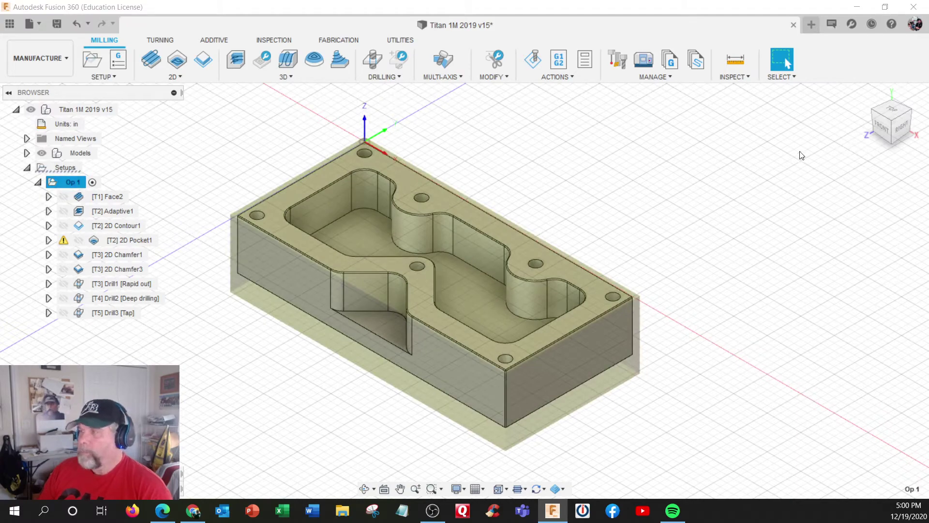
{"action": "middle_click_drag", "start_coordinate": [545, 240], "coordinate": [585, 273], "text": "shift"}
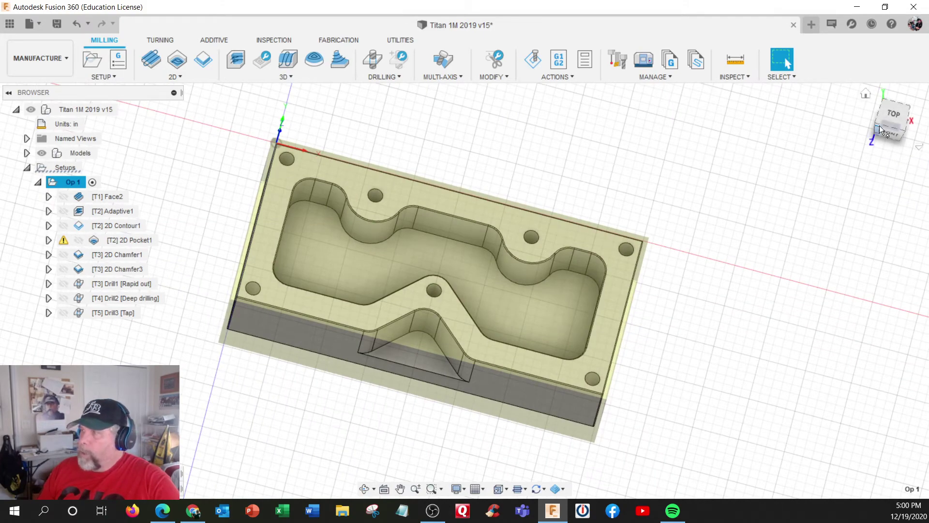
{"action": "left_click", "coordinate": [892, 117]}
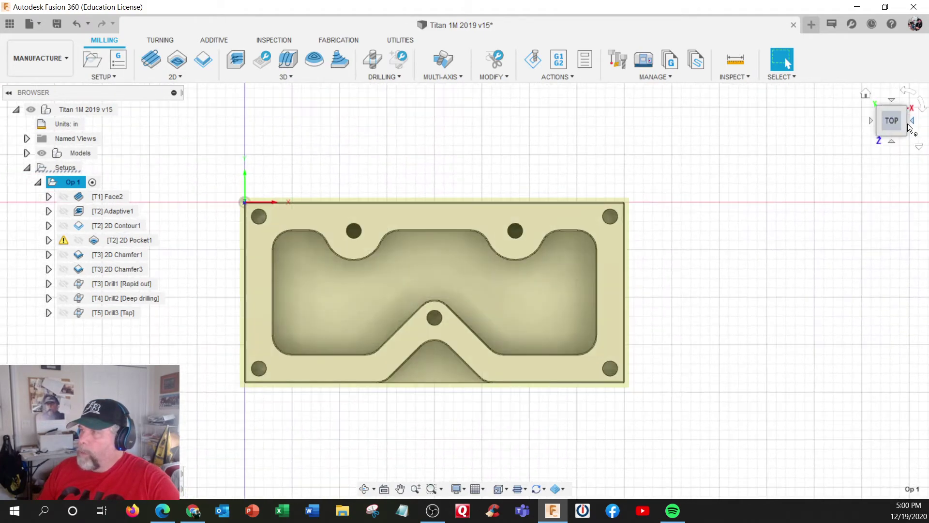
{"action": "left_click_drag", "start_coordinate": [889, 121], "coordinate": [928, 127]}
{"action": "left_click", "coordinate": [909, 124]}
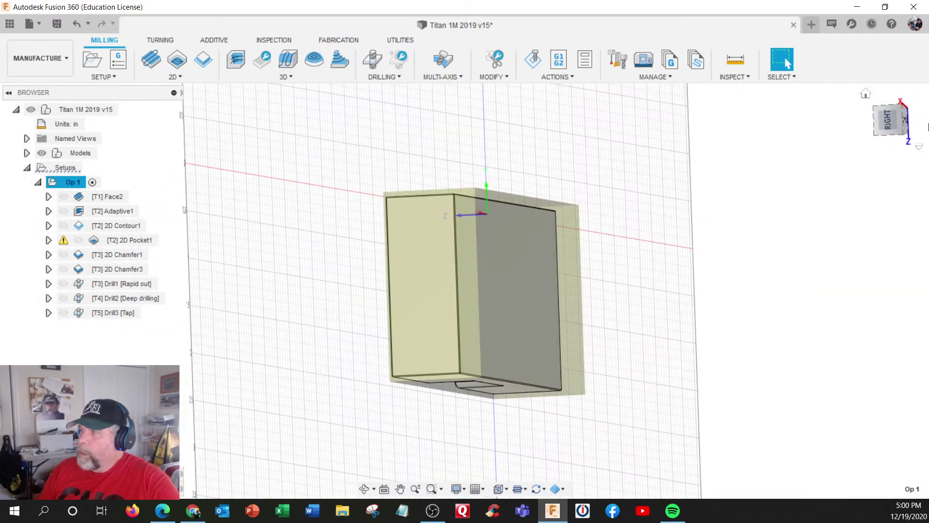
{"action": "left_click", "coordinate": [909, 125]}
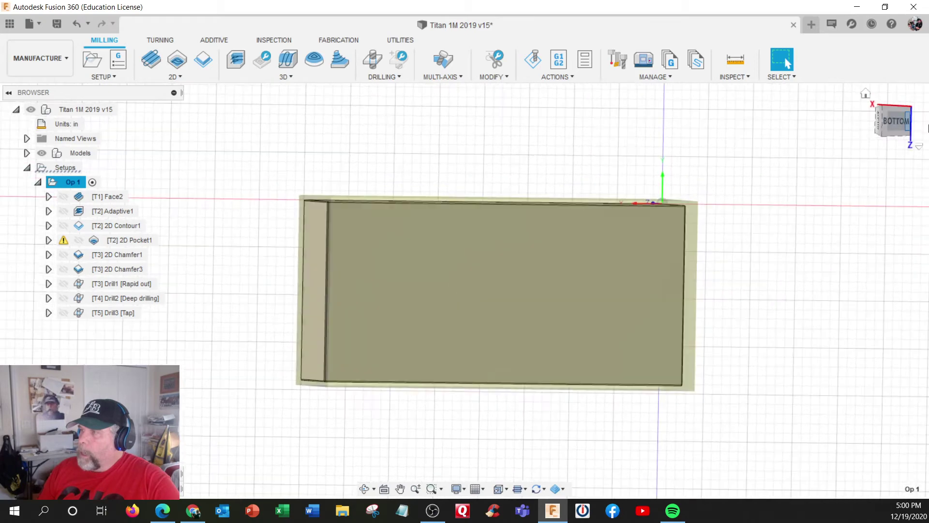
{"action": "mouse_move", "coordinate": [656, 237]}
{"action": "middle_mouse_down", "text": "shift"}
{"action": "mouse_move", "coordinate": [645, 187]}
{"action": "mouse_move", "coordinate": [649, 228]}
{"action": "middle_mouse_up", "text": "shift"}
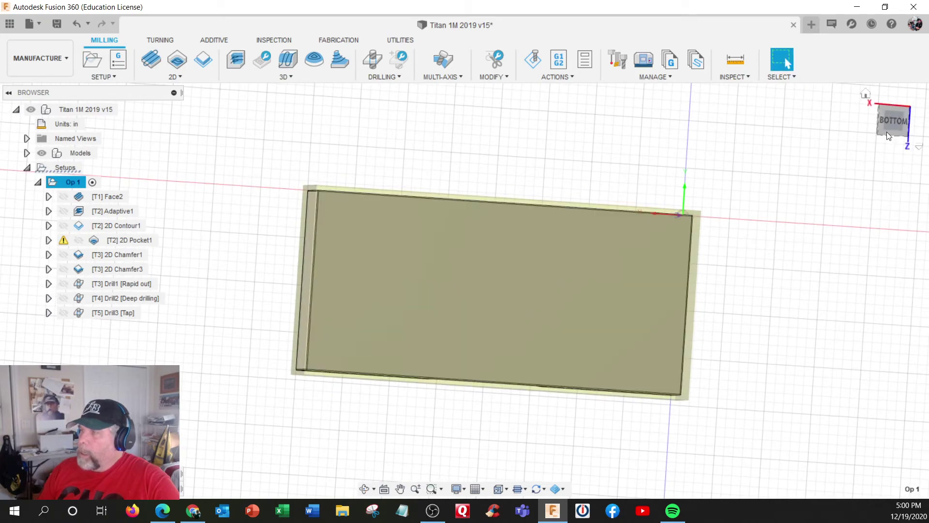
{"action": "left_click", "coordinate": [886, 123]}
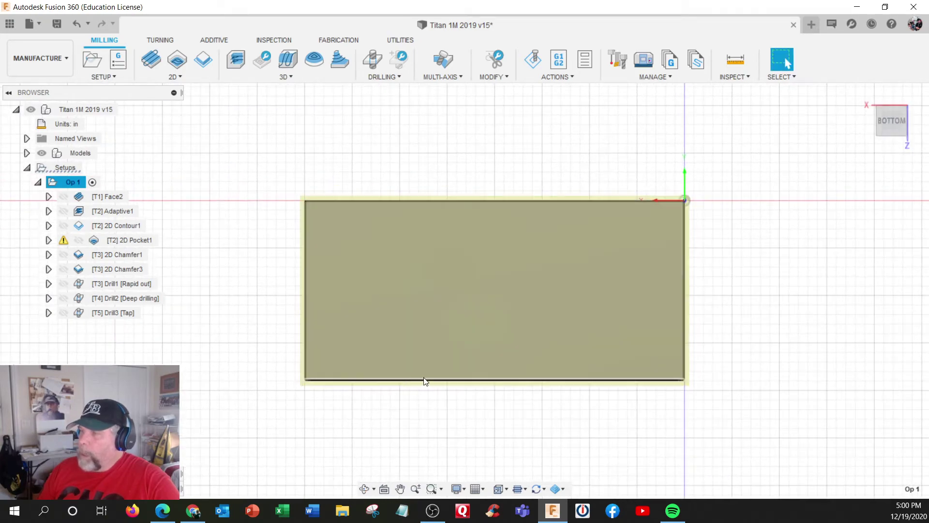
Step: Examine the part's underside for the excess stock around it and the corner that carries the Op 1 origin
{"action": "middle_click_drag", "start_coordinate": [409, 410], "coordinate": [384, 356], "text": "shift"}
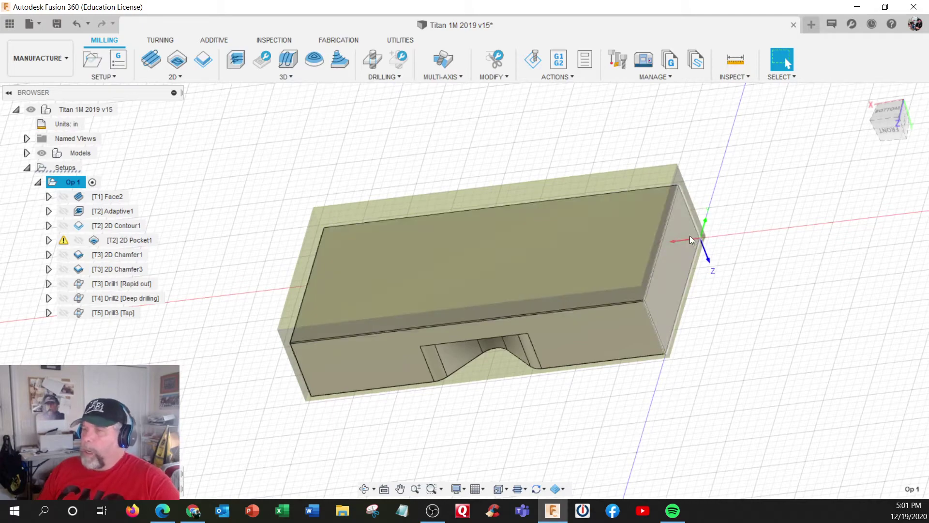
{"action": "middle_click_drag", "start_coordinate": [690, 236], "coordinate": [653, 233], "text": "shift"}
{"action": "middle_click_drag", "start_coordinate": [554, 247], "coordinate": [570, 192], "text": "shift"}
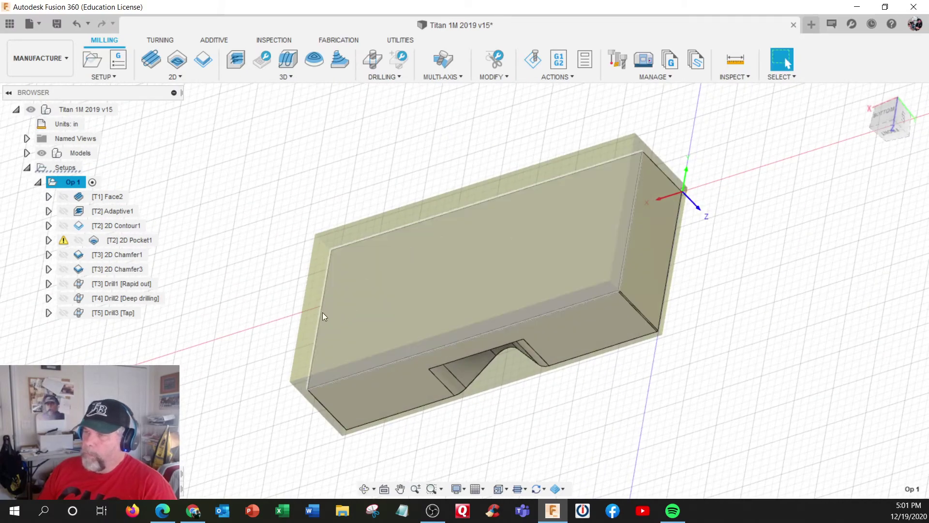
{"action": "middle_click_drag", "start_coordinate": [539, 270], "coordinate": [512, 268], "text": "shift"}
{"action": "scroll", "coordinate": [554, 274], "scroll_direction": "up", "scroll_amount": 4}
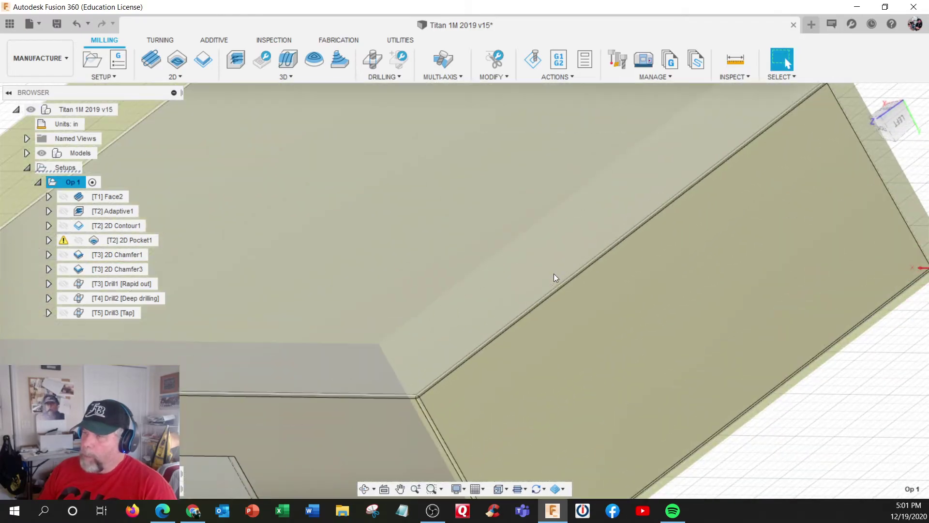
{"action": "scroll", "coordinate": [552, 274], "scroll_direction": "down", "scroll_amount": 3}
{"action": "scroll", "coordinate": [553, 277], "scroll_direction": "down", "scroll_amount": 2}
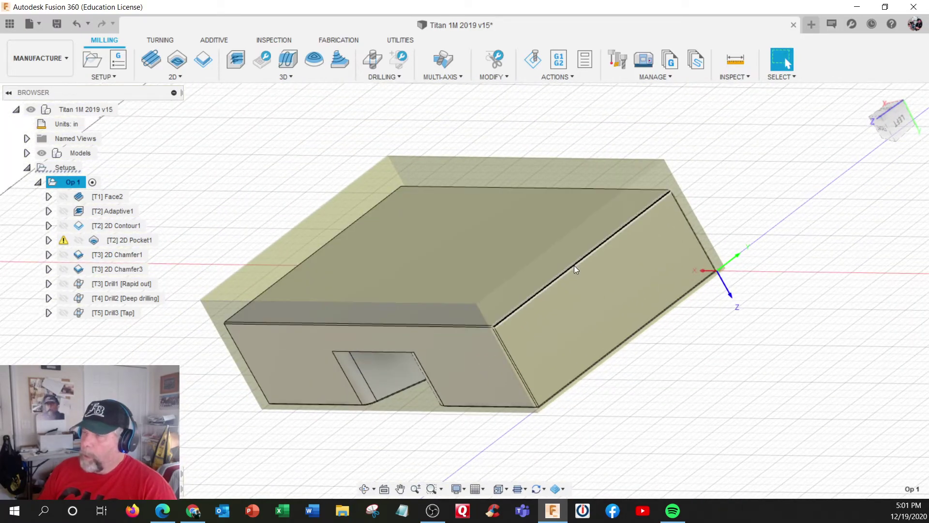
{"action": "middle_click_drag", "start_coordinate": [574, 266], "coordinate": [591, 275], "text": "shift"}
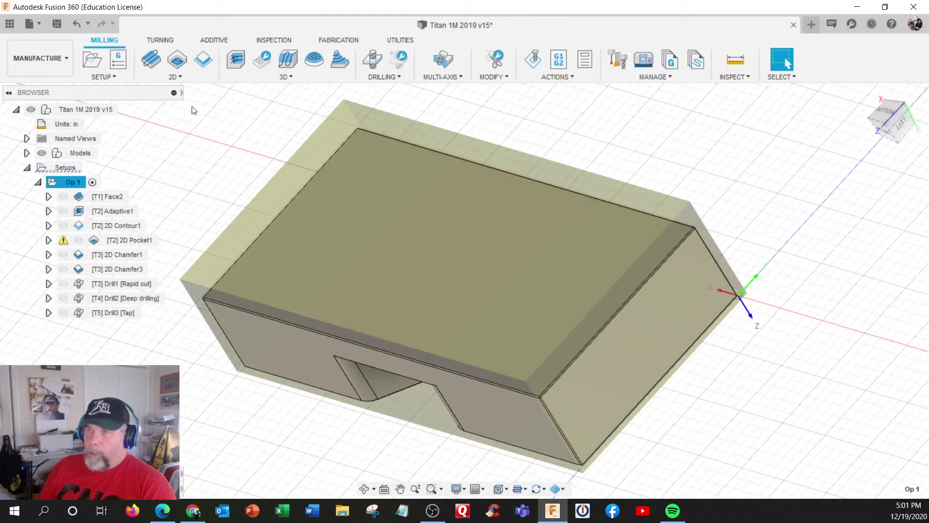
Step: Create a new milling setup oriented by Z axis/plane and X axis, using the part's vertical corner edge for Z and flipping X
{"action": "left_click", "coordinate": [114, 77]}
{"action": "left_click", "coordinate": [111, 91]}
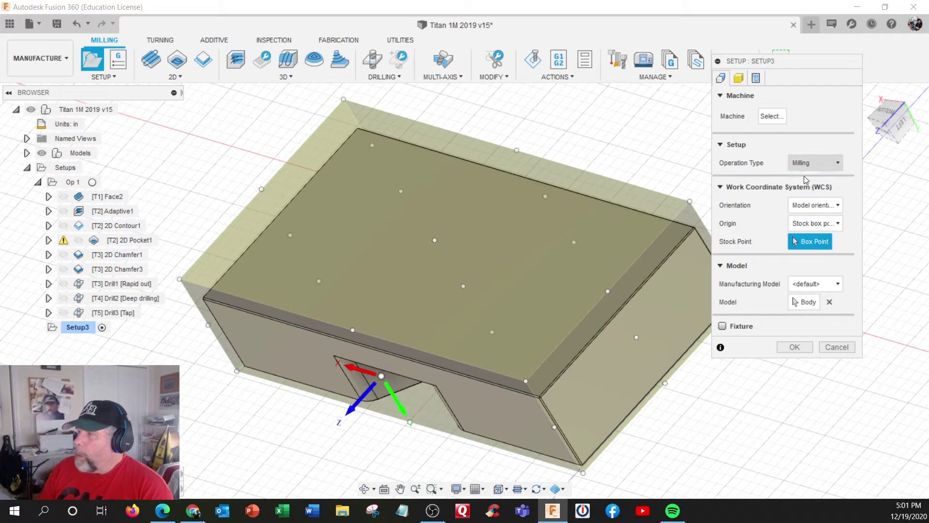
{"action": "left_click", "coordinate": [812, 205]}
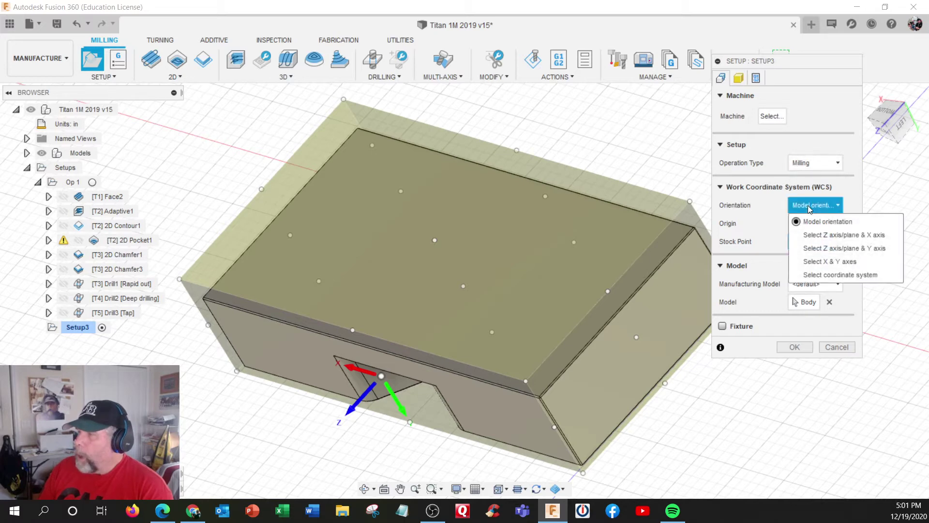
{"action": "left_click", "coordinate": [815, 235]}
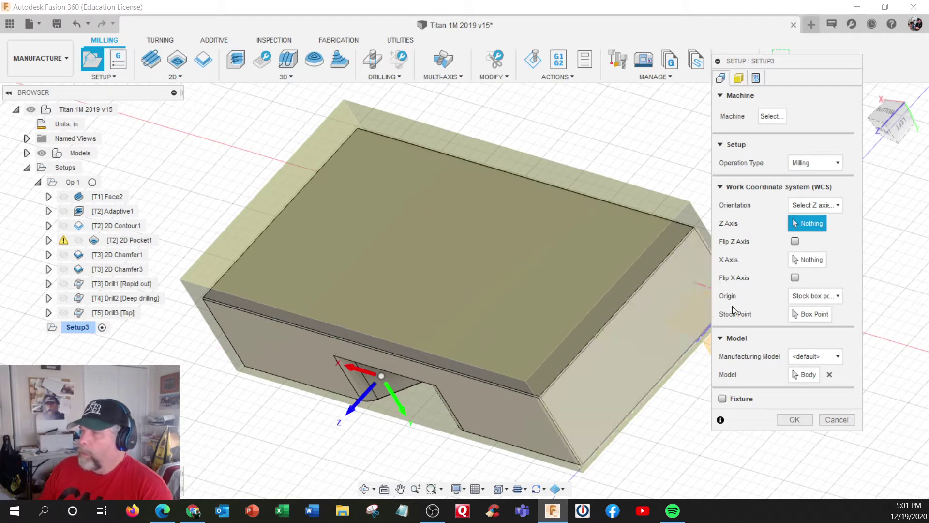
{"action": "left_click", "coordinate": [550, 413]}
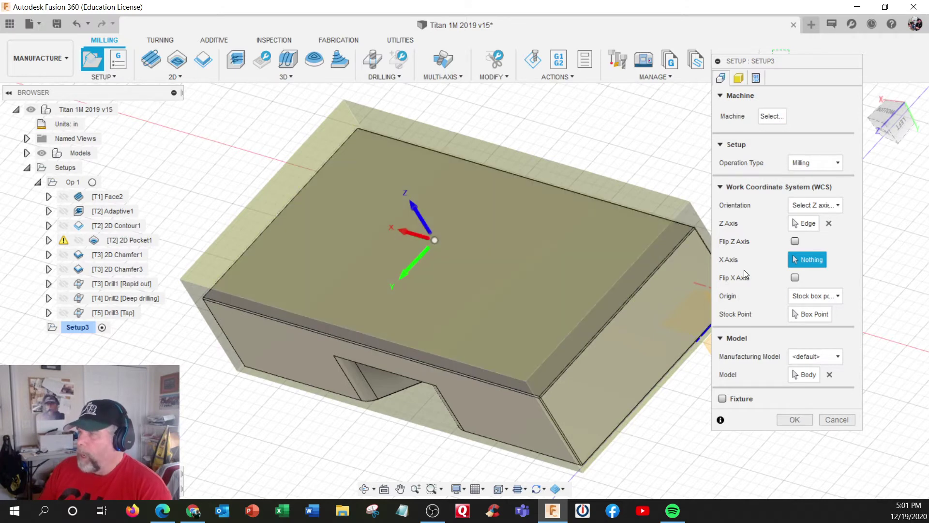
{"action": "left_click", "coordinate": [796, 278]}
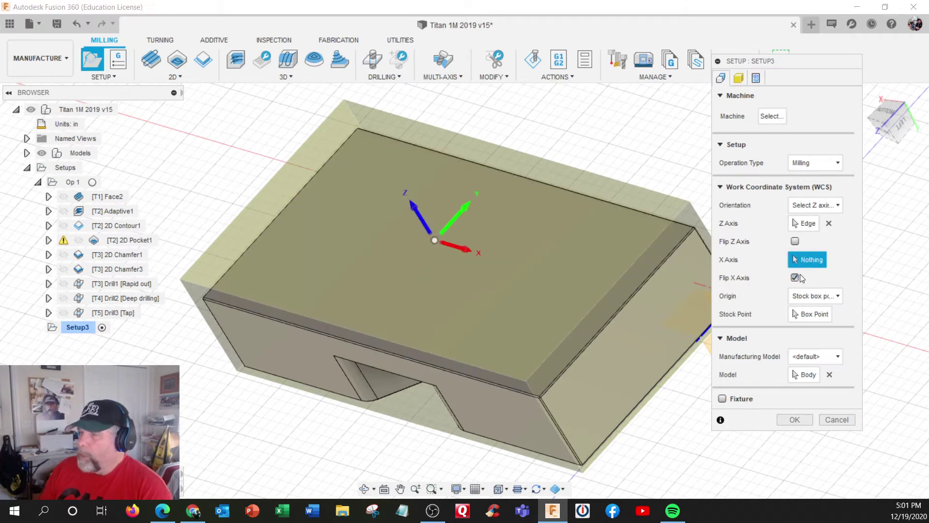
Step: Set the new setup's origin to the model box point on the underside's corner directly above the Op 1 origin
{"action": "left_click", "coordinate": [814, 296]}
{"action": "left_click", "coordinate": [808, 340]}
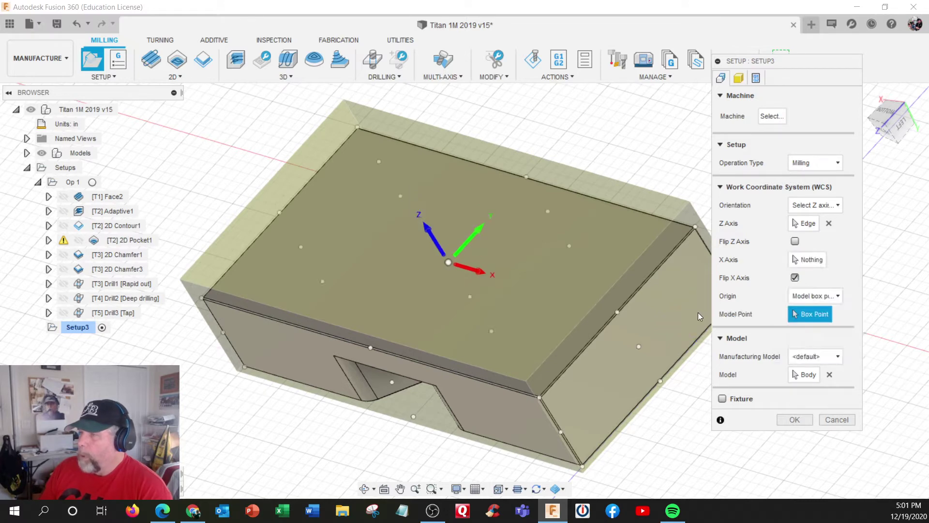
{"action": "scroll", "coordinate": [669, 294], "scroll_direction": "down", "scroll_amount": 1}
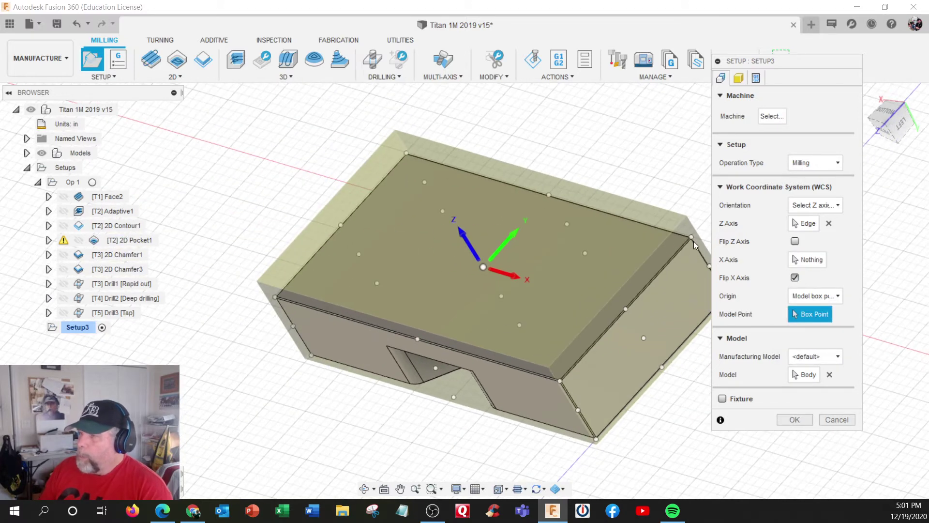
{"action": "left_click", "coordinate": [691, 238]}
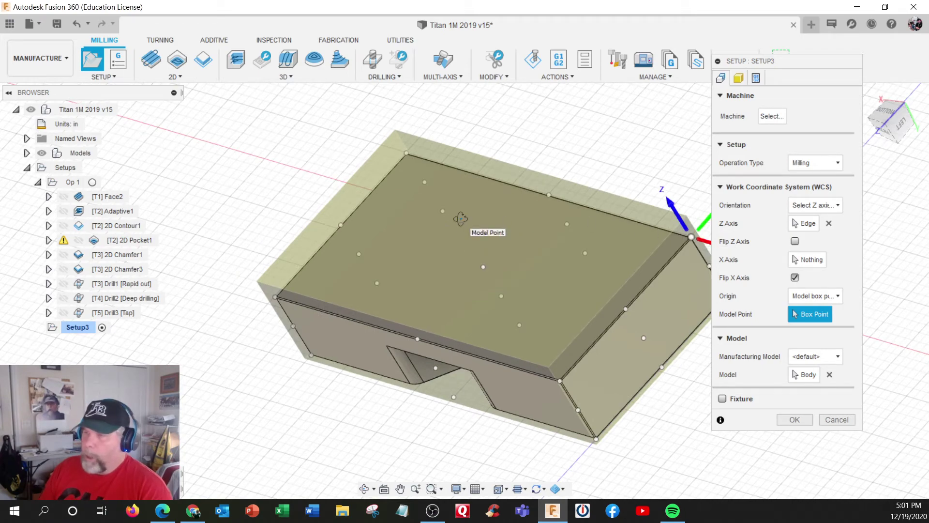
{"action": "scroll", "coordinate": [461, 222], "scroll_direction": "up", "scroll_amount": 2}
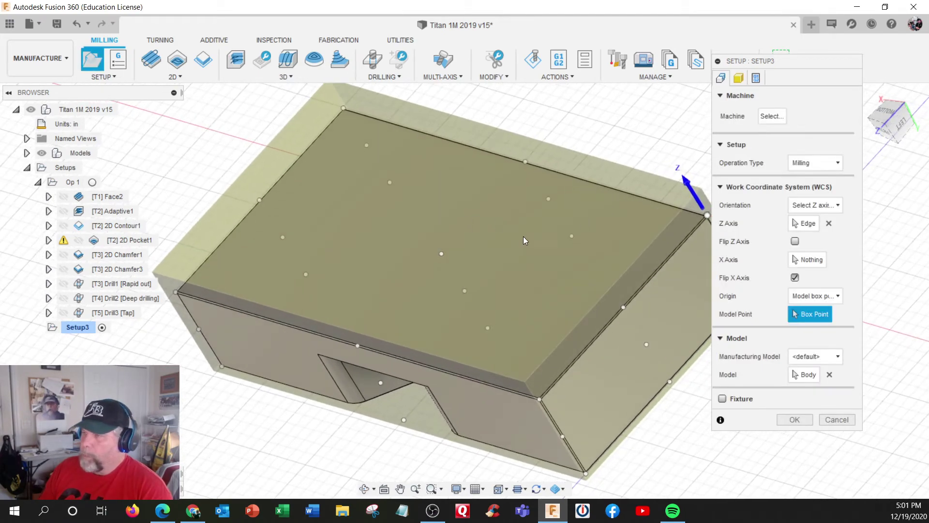
{"action": "middle_click_drag", "start_coordinate": [527, 282], "coordinate": [492, 271], "text": "shift"}
{"action": "scroll", "coordinate": [488, 274], "scroll_direction": "down", "scroll_amount": 2}
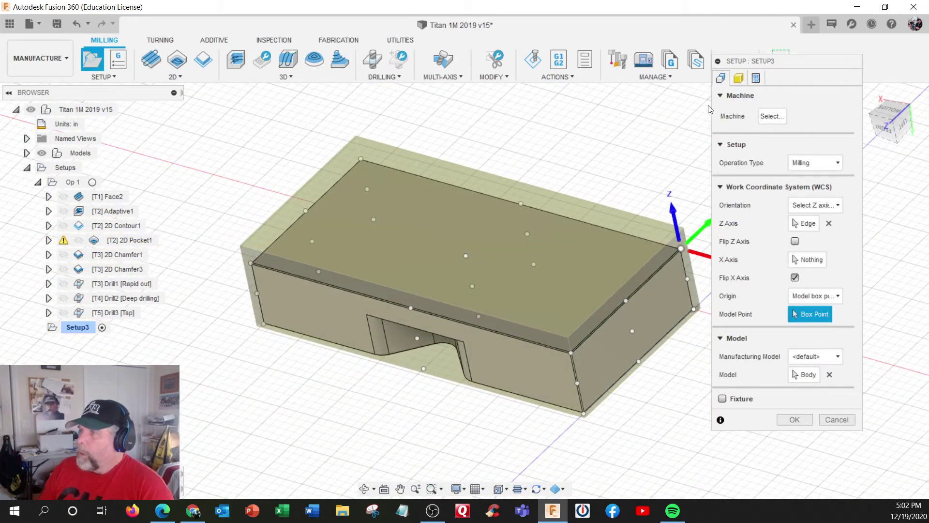
Step: Change the new setup's stock mode from the preceding setup to a relative size box
{"action": "left_click", "coordinate": [739, 78]}
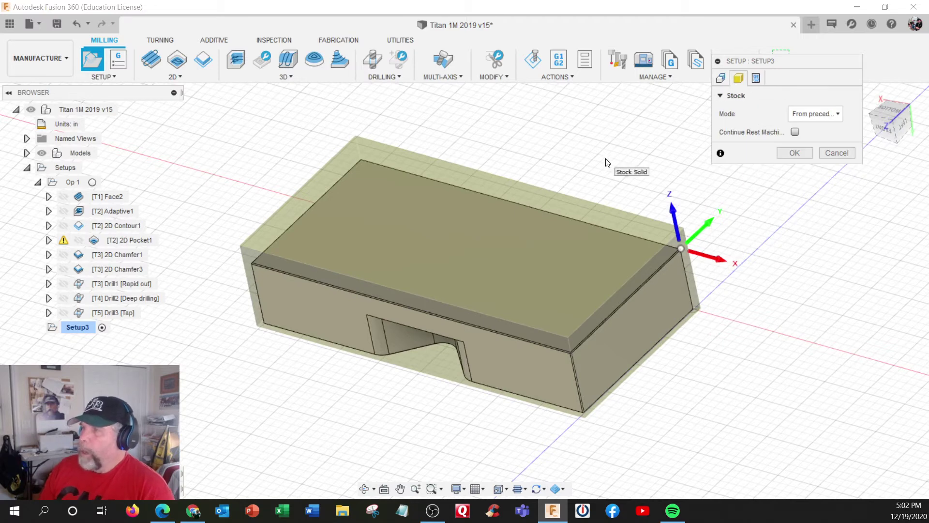
{"action": "left_click", "coordinate": [820, 115]}
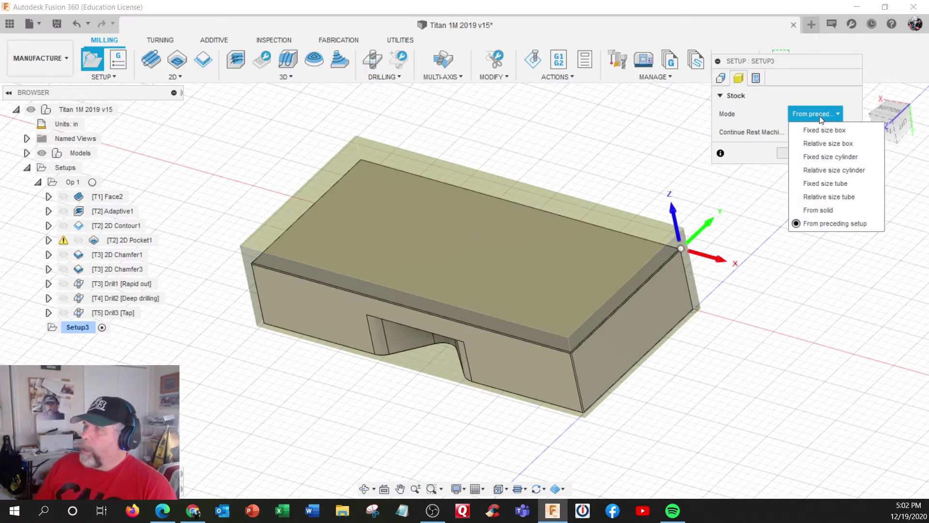
{"action": "left_click", "coordinate": [817, 144]}
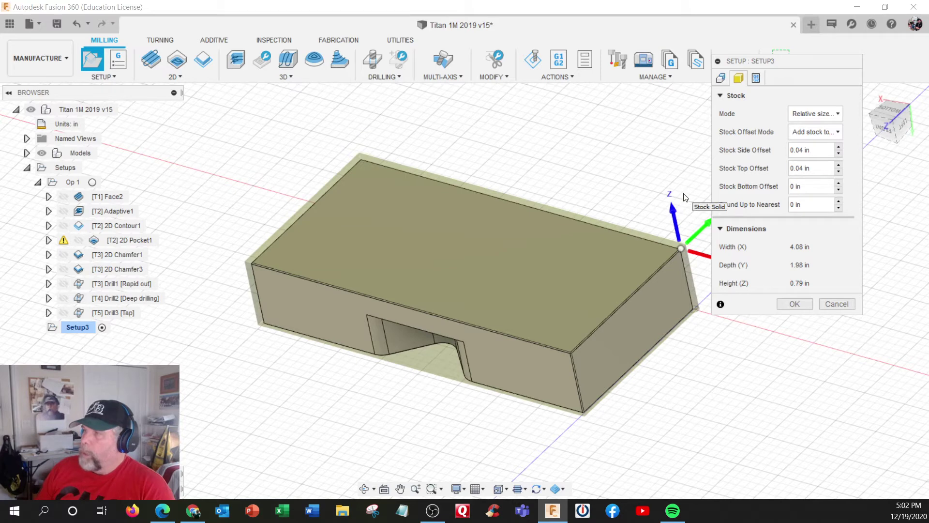
Step: Set the stock side offset to .05 in and the stock top offset to .23 in
{"action": "left_click", "coordinate": [758, 153]}
{"action": "key", "text": "BackSpace"}
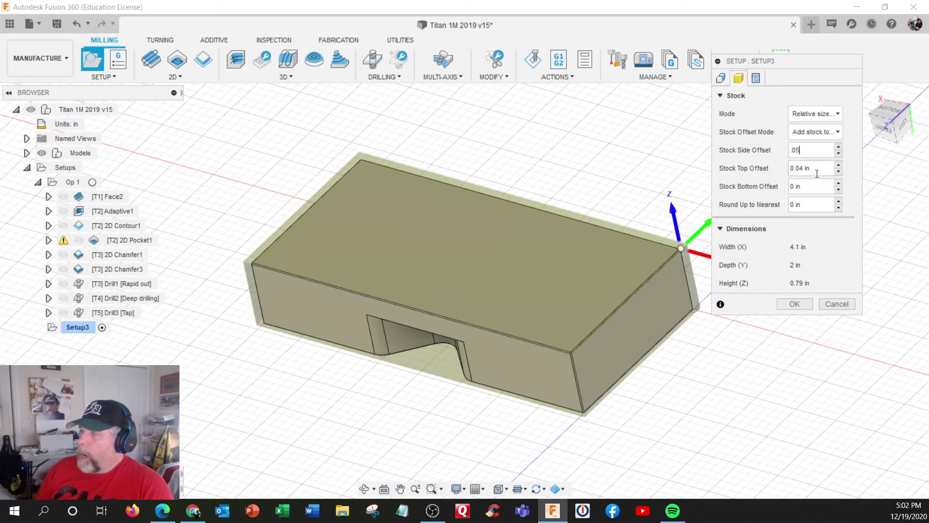
{"action": "triple_click", "coordinate": [796, 173]}
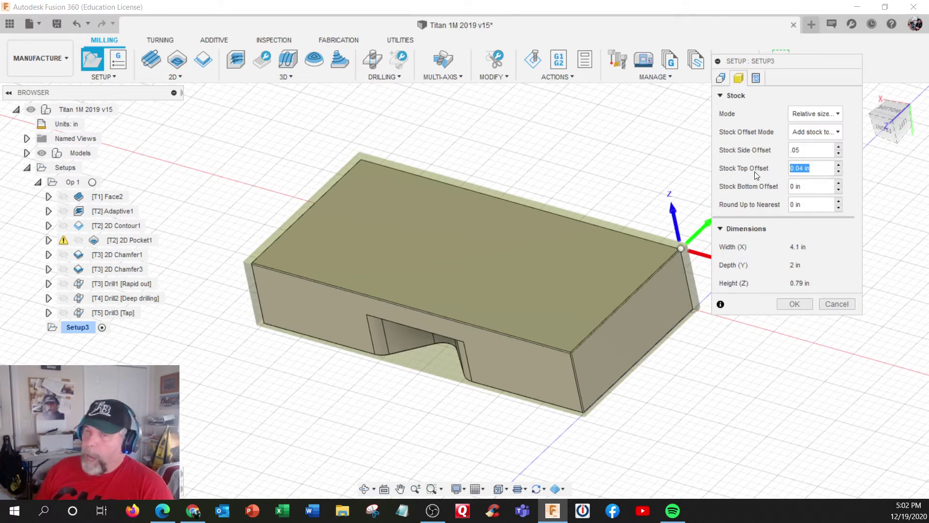
{"action": "key", "text": "BackSpace"}
{"action": "type", "text": ".23"}
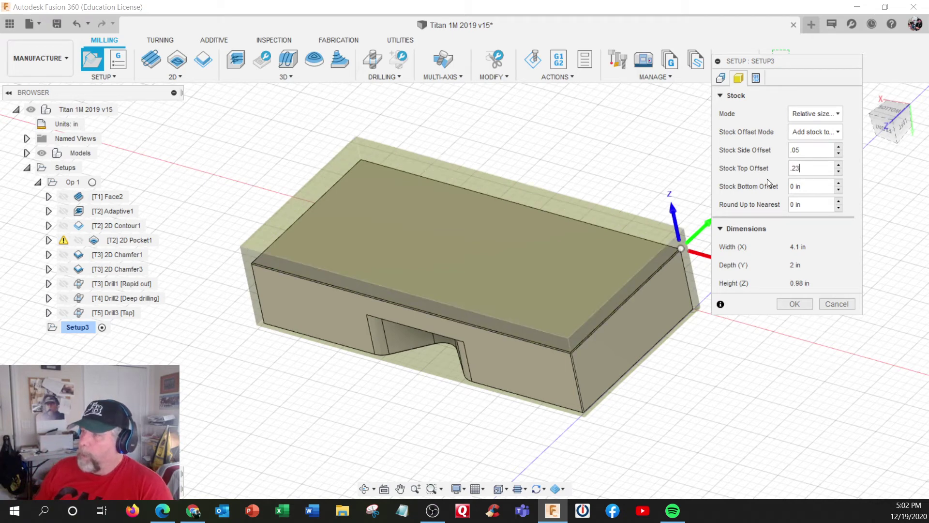
Step: Set the new setup's stock bottom offset to -.75 in
{"action": "triple_click", "coordinate": [796, 186]}
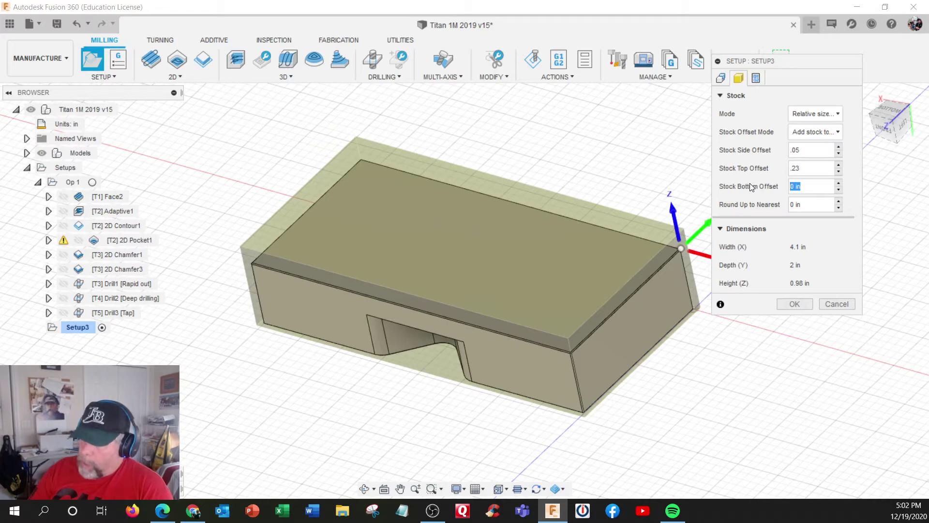
{"action": "type", "text": "-.75"}
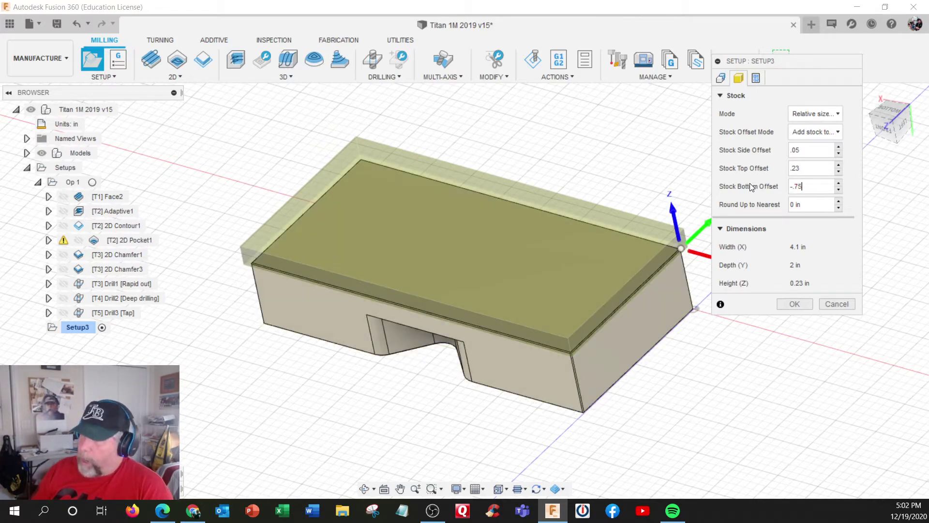
{"action": "mouse_move", "coordinate": [419, 269]}
{"action": "middle_mouse_down", "text": "shift"}
{"action": "mouse_move", "coordinate": [411, 228]}
{"action": "mouse_move", "coordinate": [405, 260]}
{"action": "mouse_move", "coordinate": [415, 268]}
{"action": "middle_mouse_up", "text": "shift"}
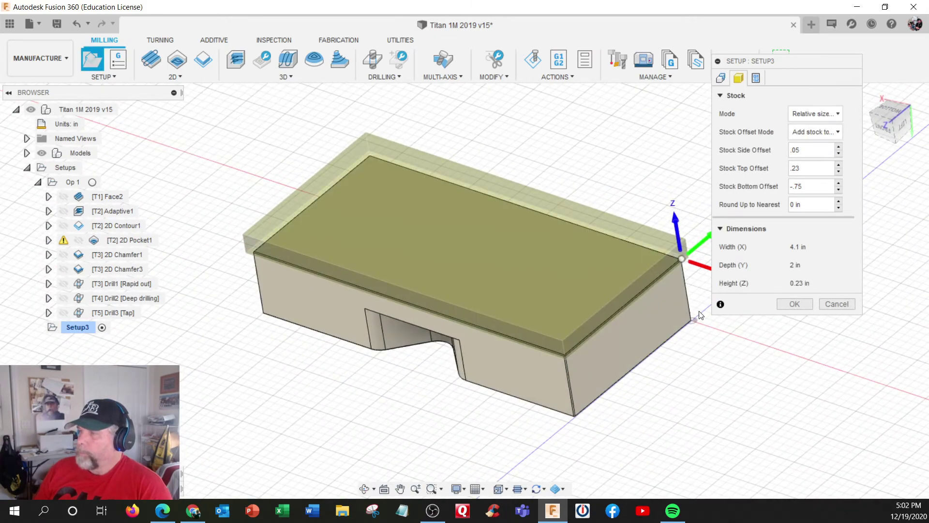
Step: Set the setup's program number to 1002, comment to "Titan 1m Op2" plus the programmer's initials, and WCS offset to 2, and accept the setup
{"action": "left_click", "coordinate": [756, 79]}
{"action": "left_click_drag", "start_coordinate": [814, 119], "coordinate": [753, 117]}
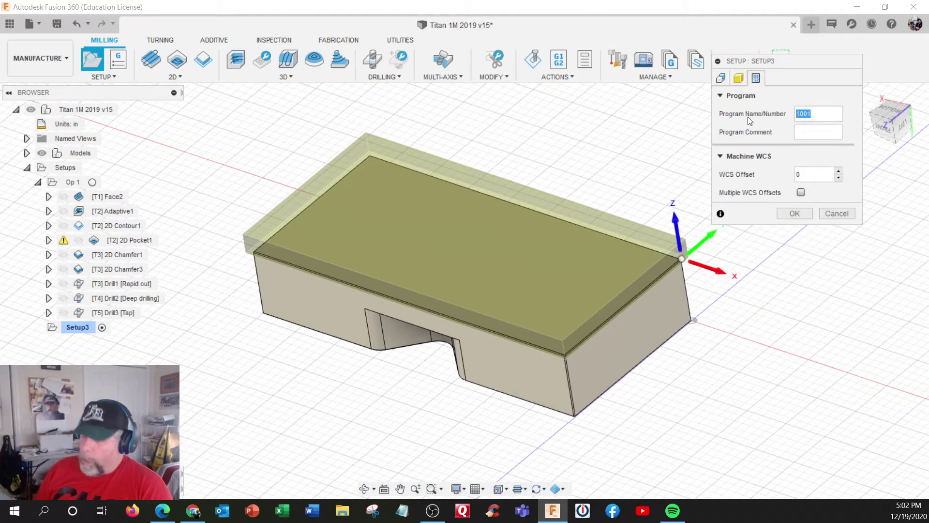
{"action": "type", "text": "1"}
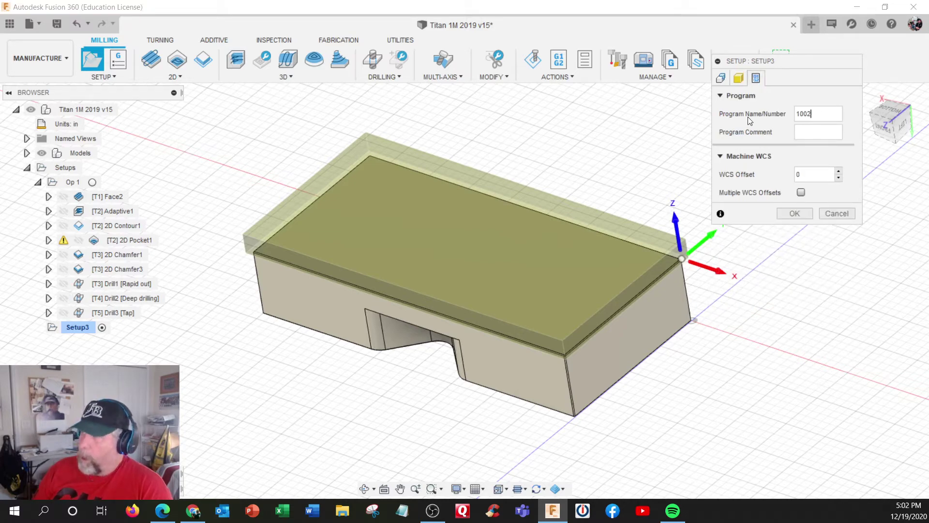
{"action": "left_click", "coordinate": [818, 128]}
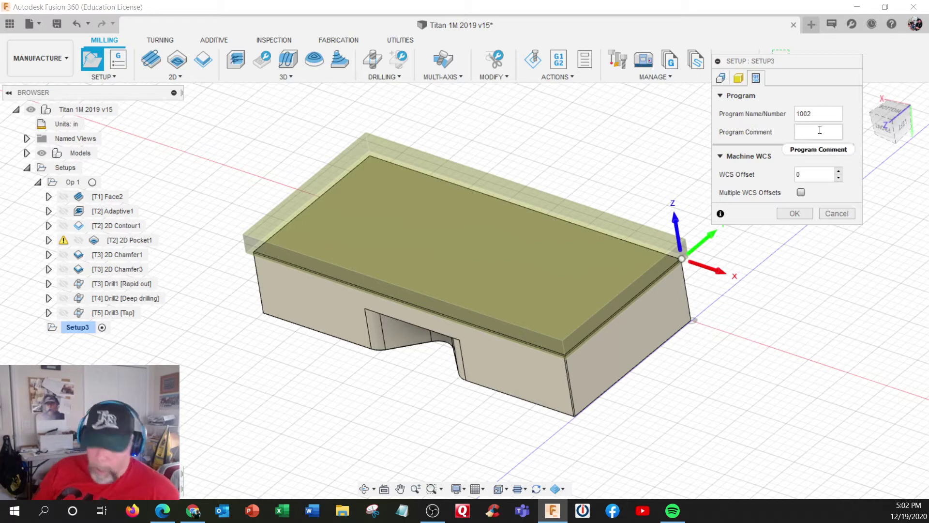
{"action": "type", "text": "Titan 1m Op2"}
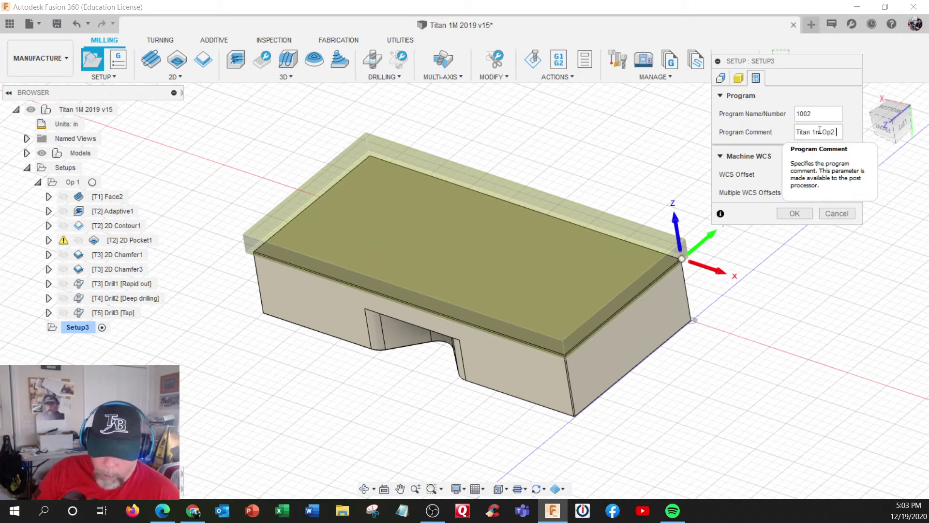
{"action": "type", "text": "ED"}
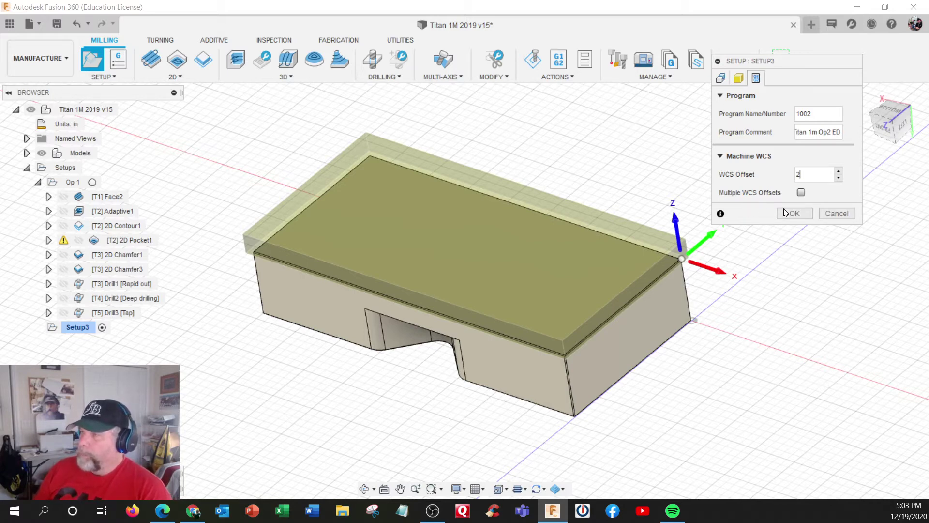
{"action": "left_click", "coordinate": [799, 212]}
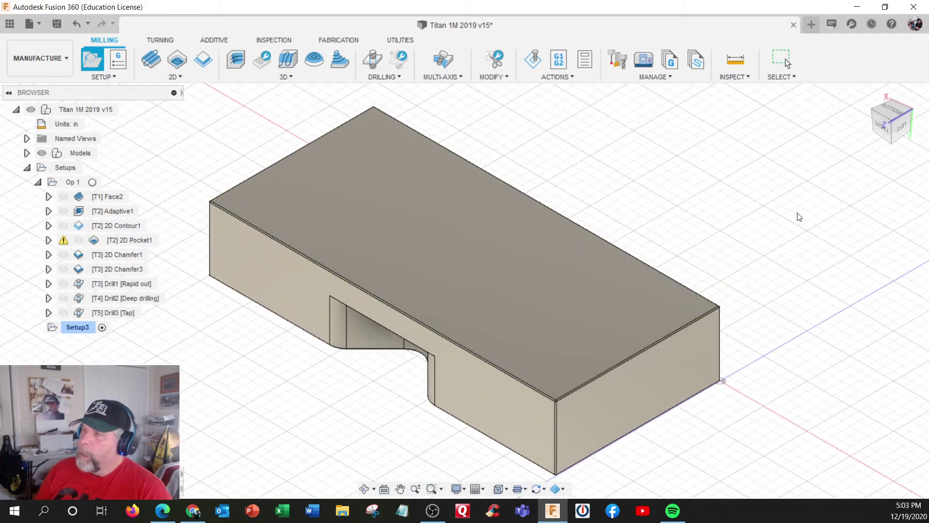
Step: Activate Op 1 and then Setup3 to compare their stock and origin orientation
{"action": "left_click", "coordinate": [92, 183]}
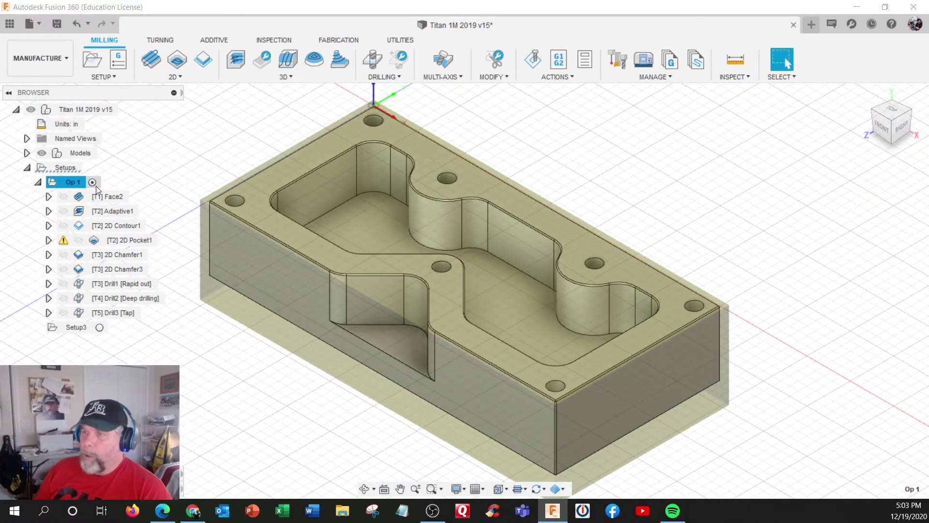
{"action": "left_click", "coordinate": [100, 328]}
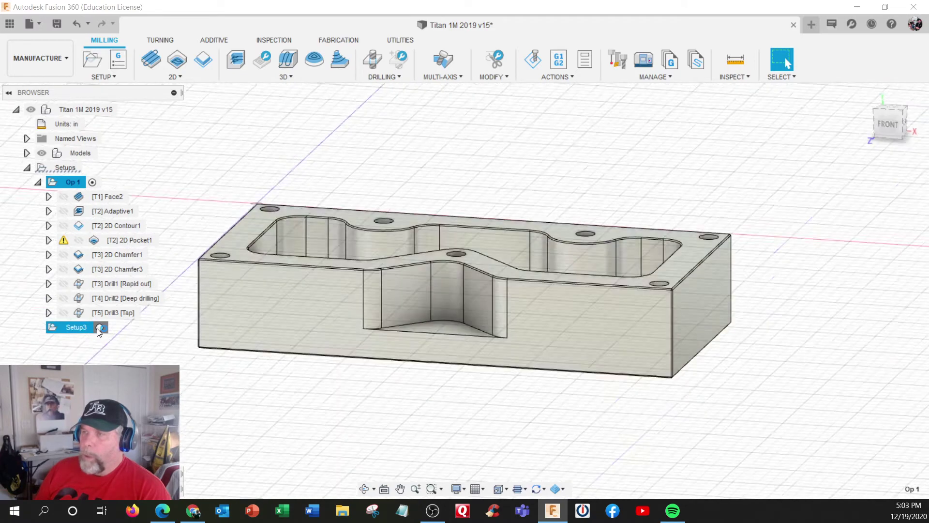
Step: Save an orbited view of the flipped part as a new named view, and restore the OP2 ISO view
{"action": "left_click", "coordinate": [27, 139]}
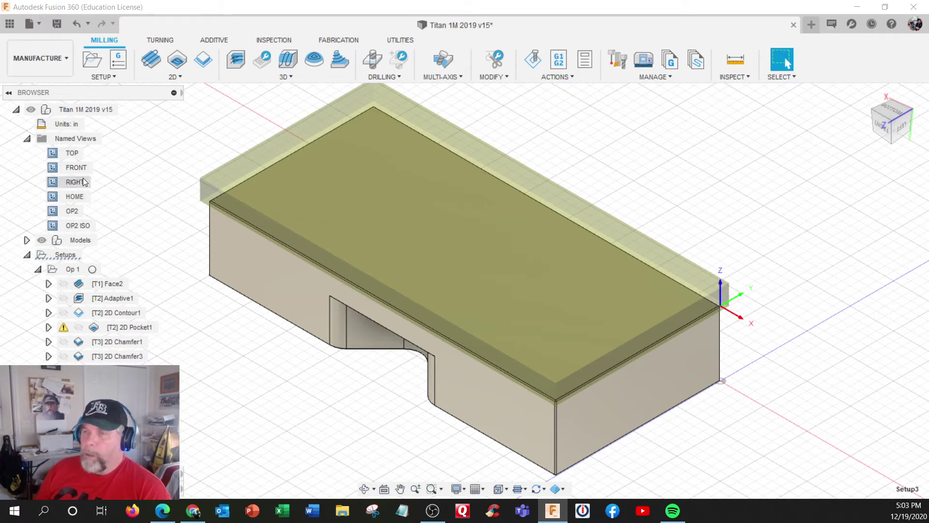
{"action": "right_click", "coordinate": [89, 141]}
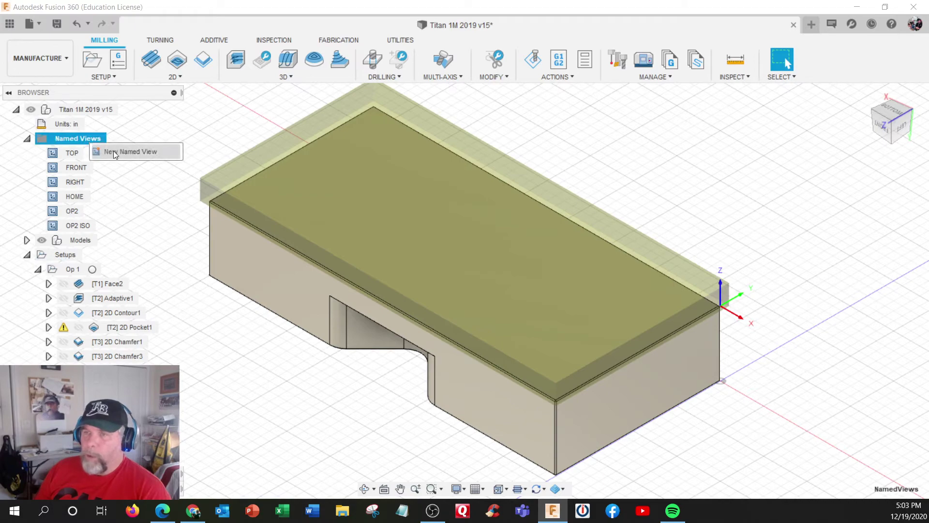
{"action": "middle_click_drag", "start_coordinate": [191, 237], "coordinate": [206, 184], "text": "shift"}
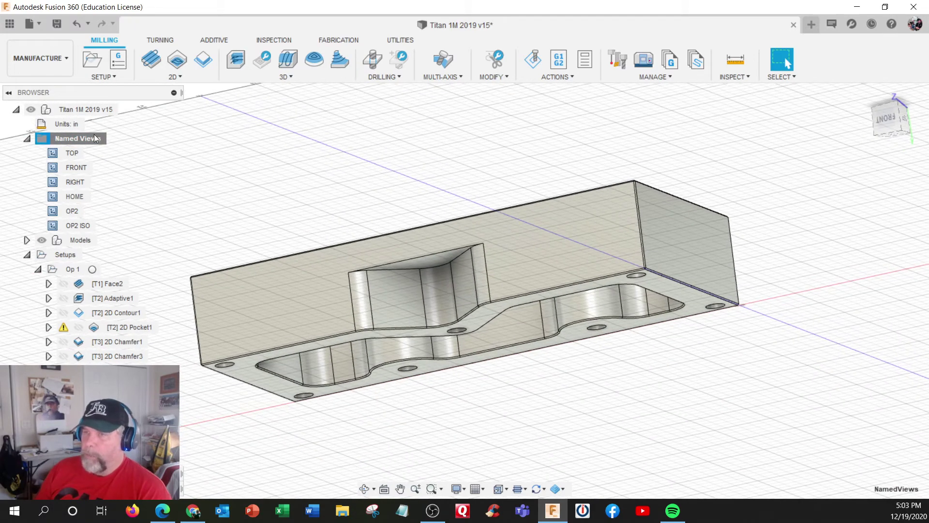
{"action": "right_click", "coordinate": [91, 138]}
{"action": "left_click", "coordinate": [110, 147]}
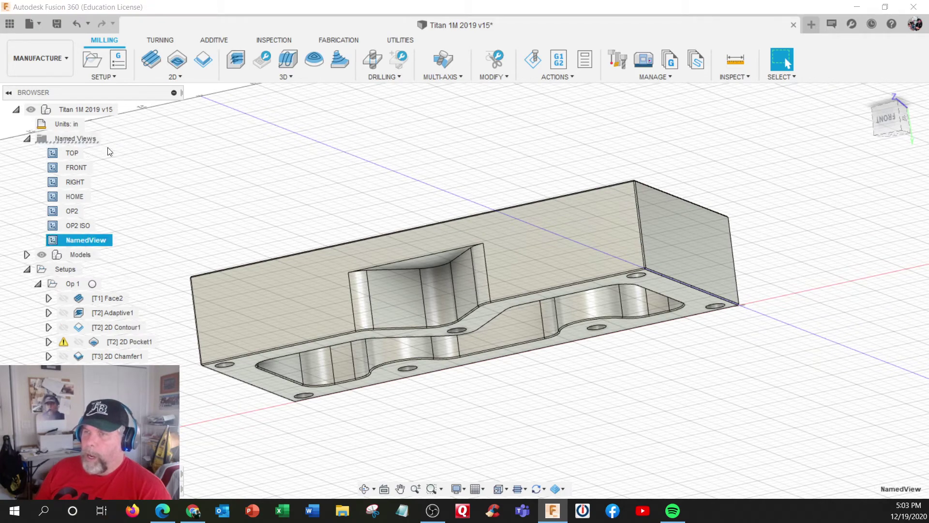
{"action": "double_click", "coordinate": [73, 154]}
{"action": "left_click", "coordinate": [74, 241]}
{"action": "double_click", "coordinate": [103, 240]}
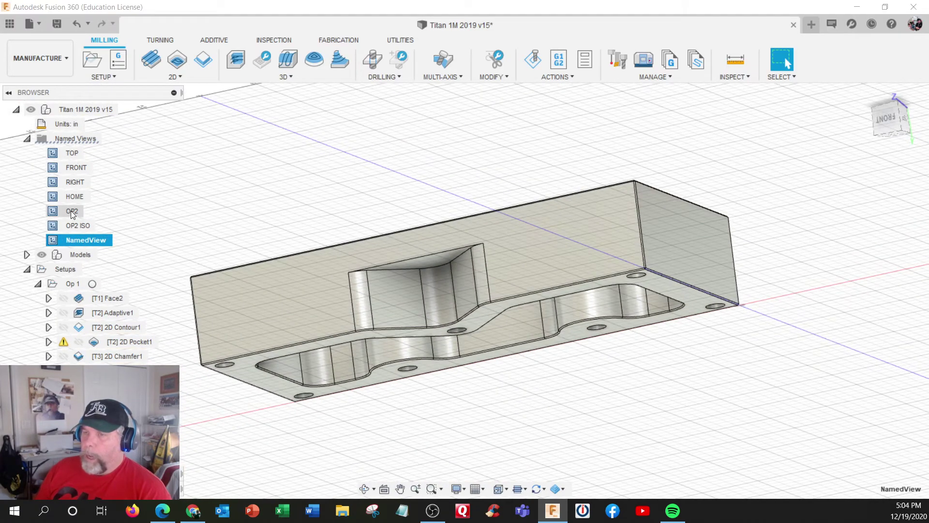
{"action": "double_click", "coordinate": [71, 225]}
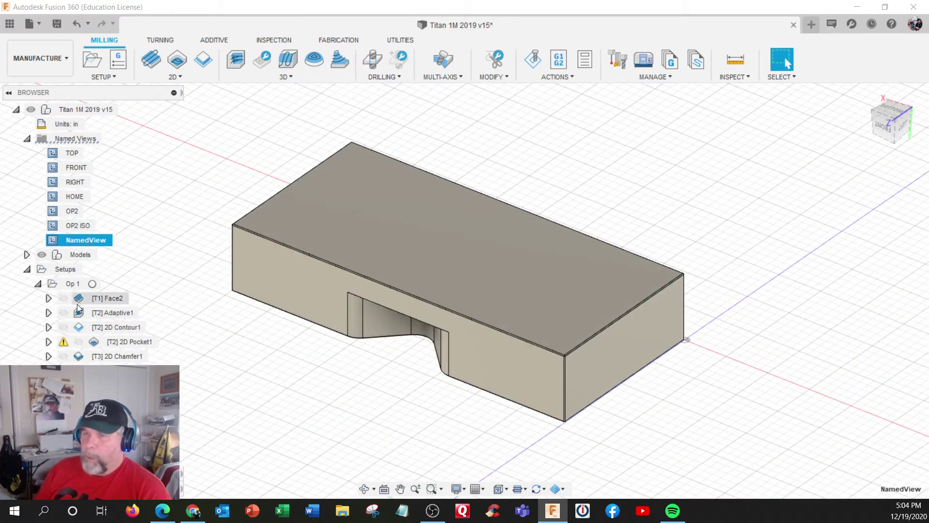
Step: Collapse the Op 1 operations and rename Setup3 as OP2
{"action": "left_click", "coordinate": [38, 284]}
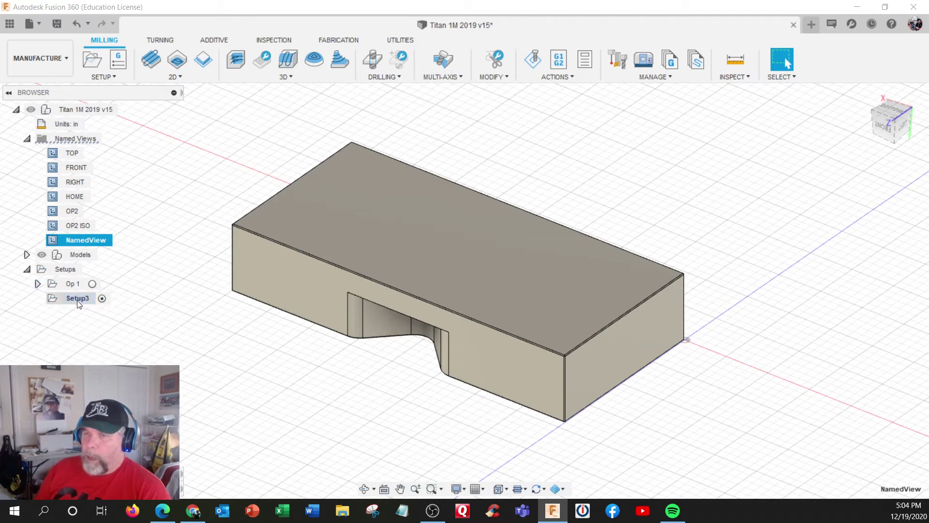
{"action": "left_click", "coordinate": [77, 298]}
{"action": "left_click", "coordinate": [78, 298]}
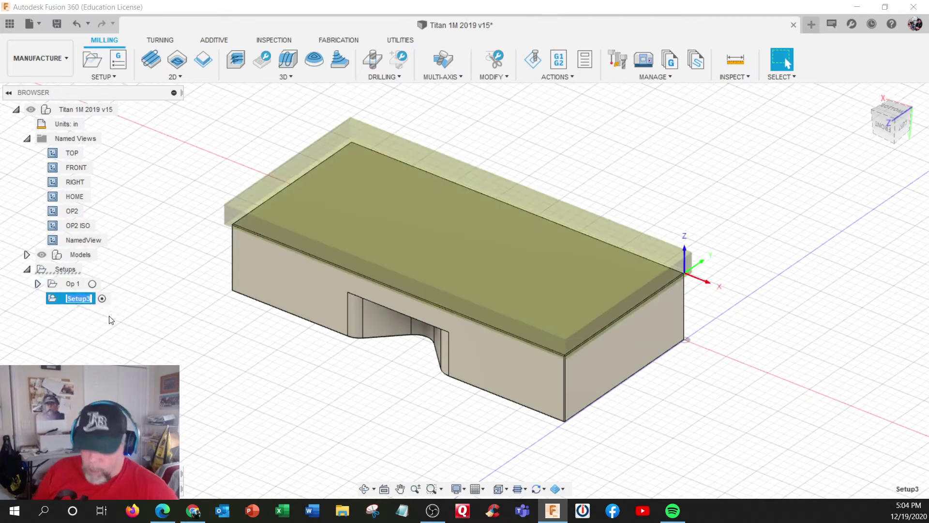
{"action": "type", "text": "OP2"}
{"action": "key", "text": "Return"}
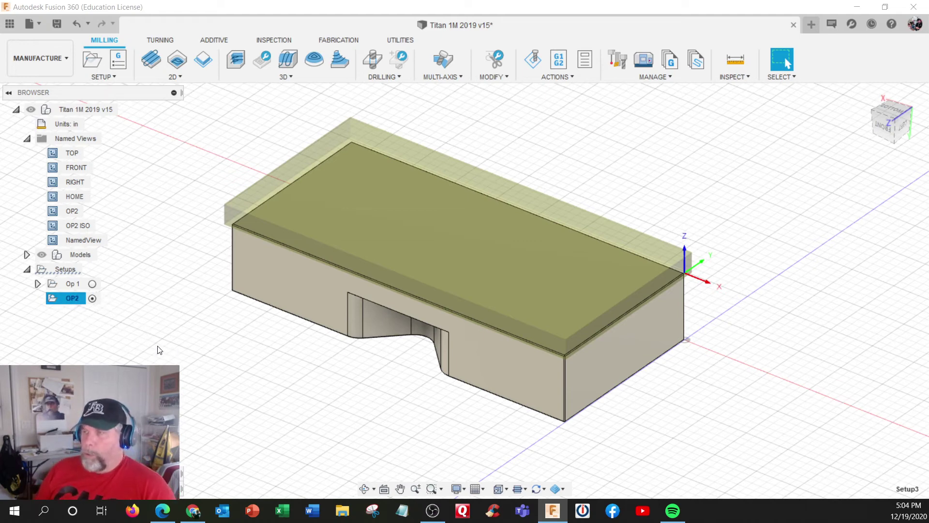
Step: Duplicate the Face2 operation in Op 1 and move the copy into the OP2 setup
{"action": "left_click", "coordinate": [38, 283]}
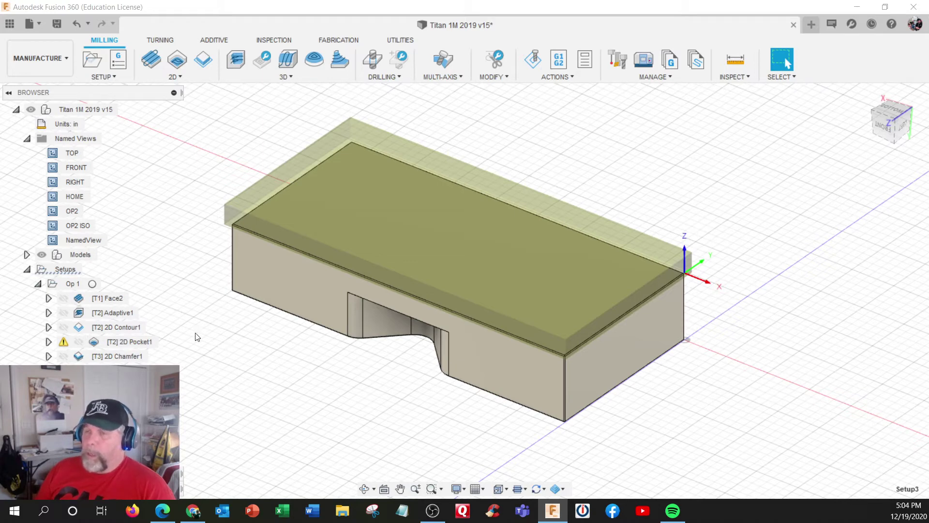
{"action": "left_click", "coordinate": [86, 299]}
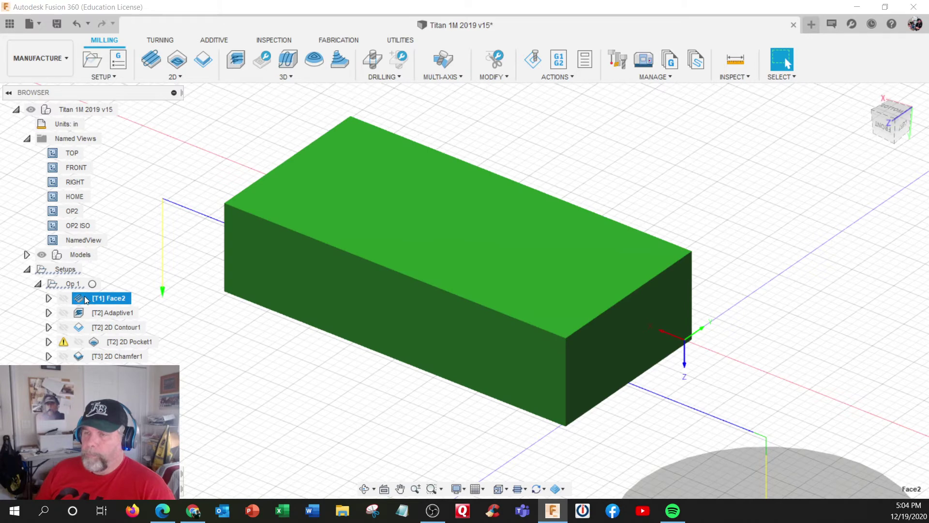
{"action": "right_click", "coordinate": [86, 299]}
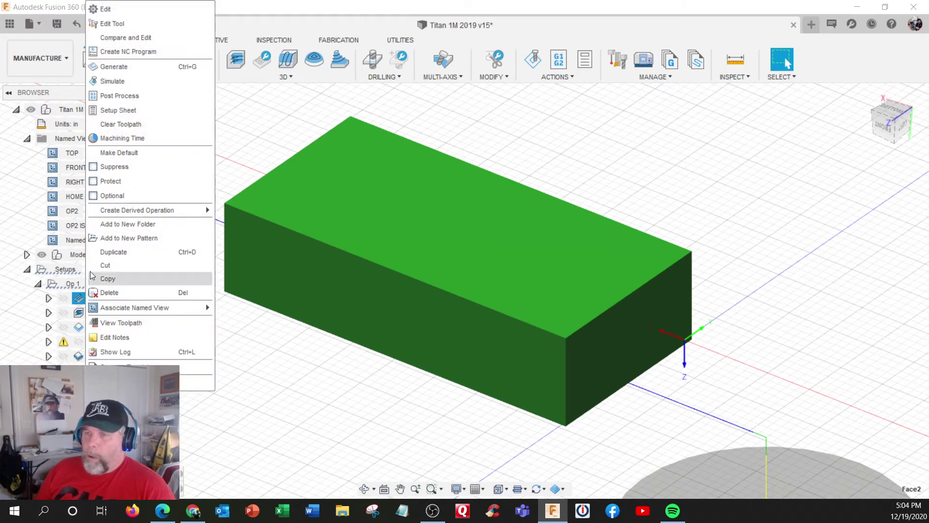
{"action": "left_click", "coordinate": [114, 253]}
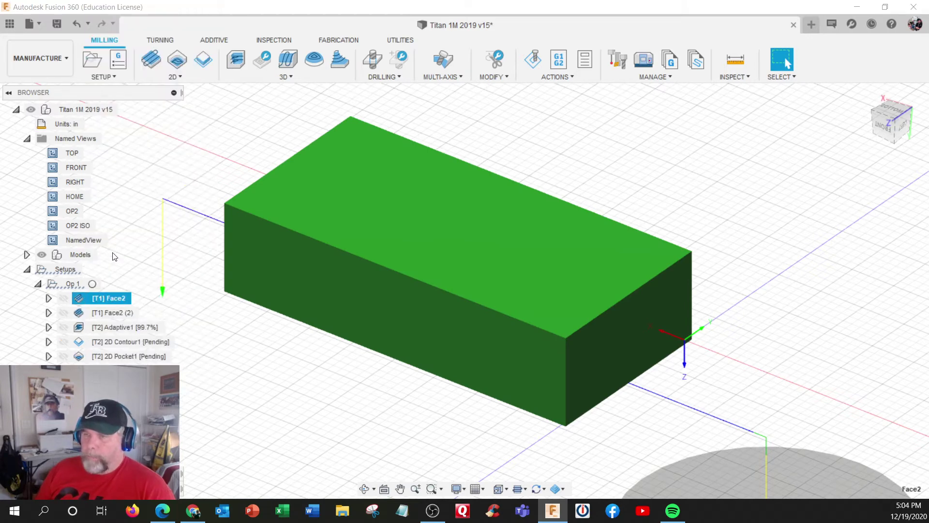
{"action": "left_click", "coordinate": [92, 312]}
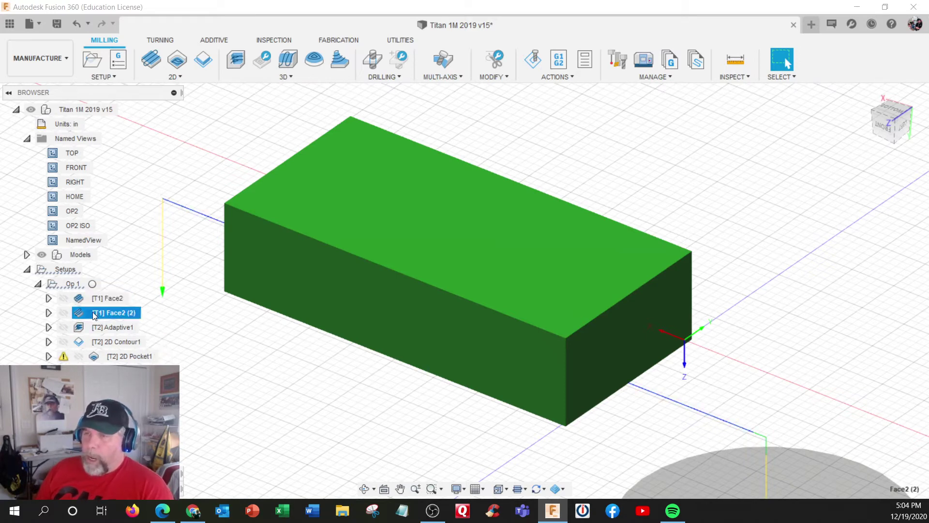
{"action": "left_click_drag", "start_coordinate": [86, 311], "coordinate": [106, 387]}
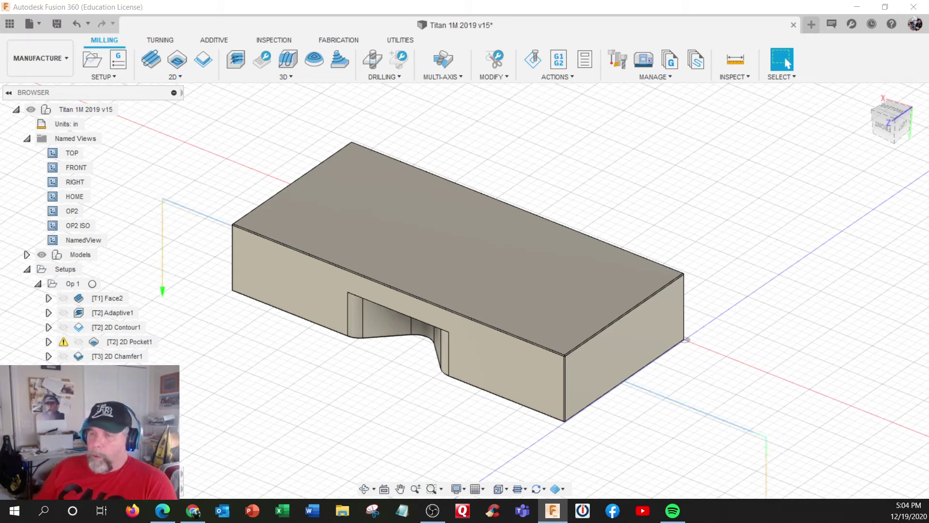
Step: Edit the copied face operation so its clearance and retract heights are measured from the stock top
{"action": "right_click", "coordinate": [116, 298]}
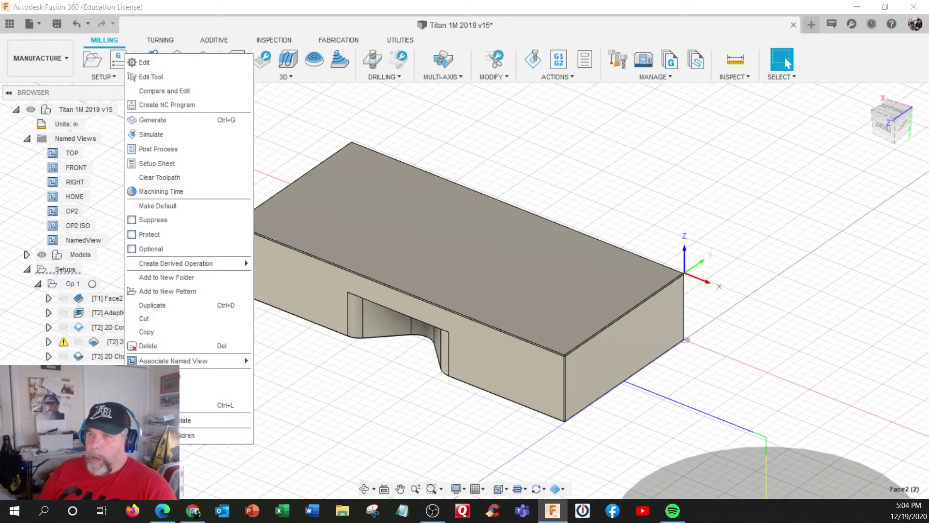
{"action": "left_click", "coordinate": [155, 63]}
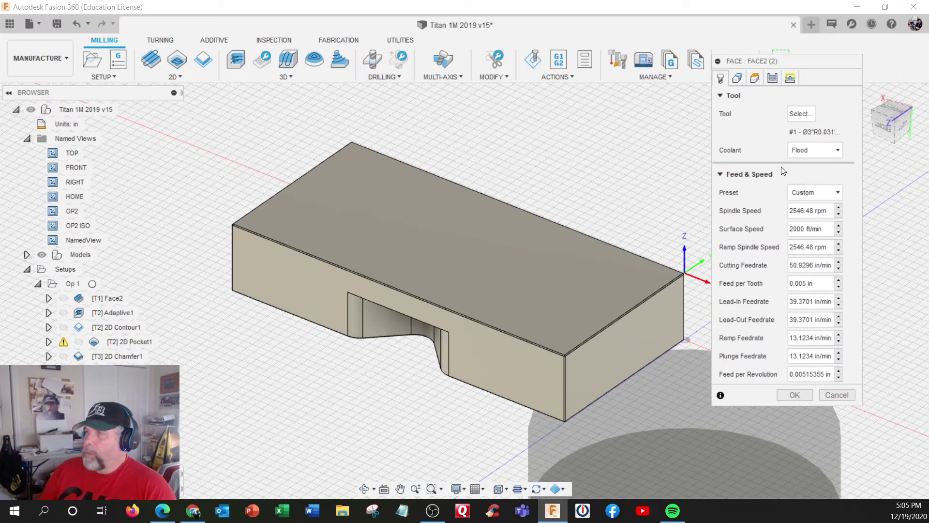
{"action": "left_click", "coordinate": [739, 79]}
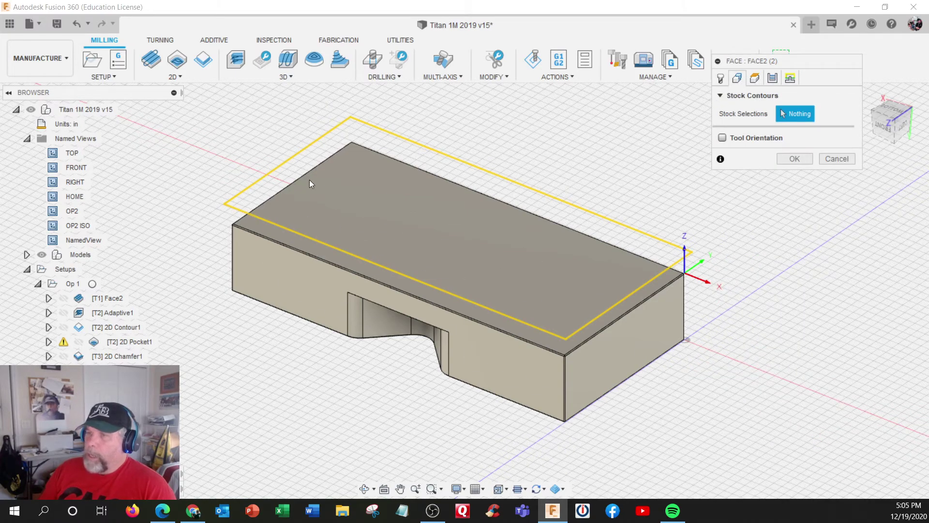
{"action": "left_click", "coordinate": [754, 79]}
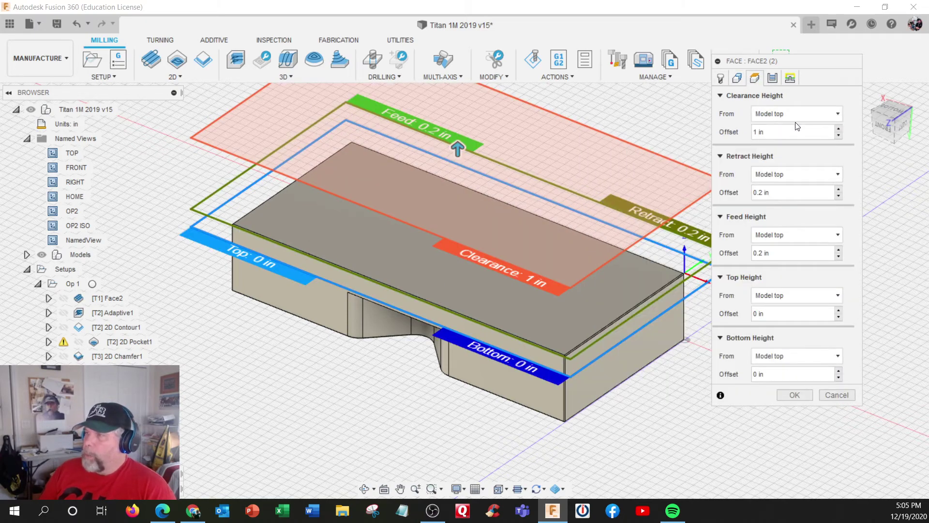
{"action": "left_click", "coordinate": [799, 122]}
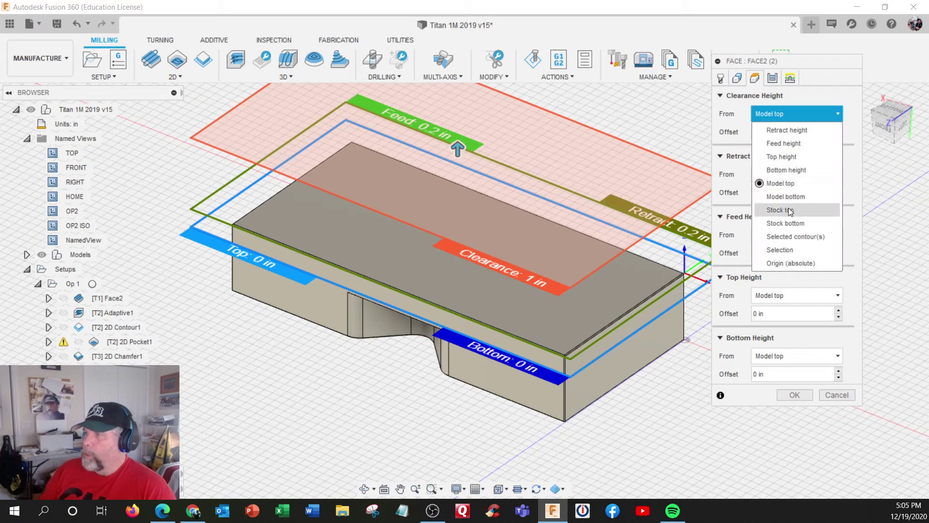
{"action": "left_click", "coordinate": [780, 210]}
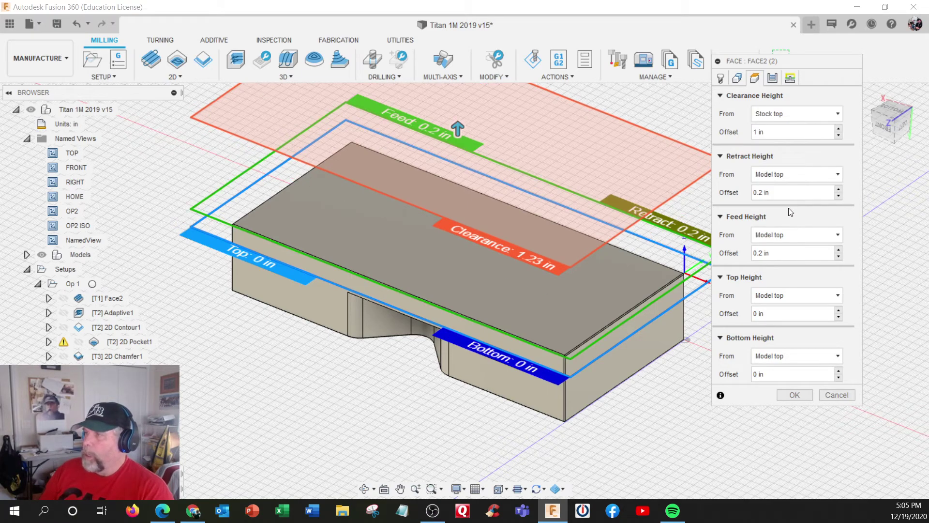
{"action": "left_click", "coordinate": [791, 174]}
{"action": "left_click", "coordinate": [781, 270]}
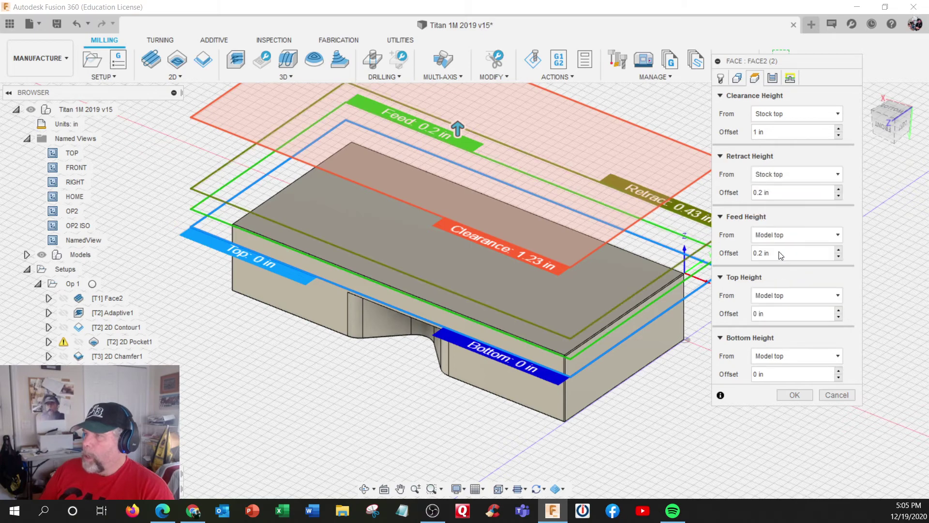
Step: Reference the copied face operation's feed height and top height from the stock top
{"action": "left_click", "coordinate": [791, 235]}
{"action": "left_click", "coordinate": [781, 344]}
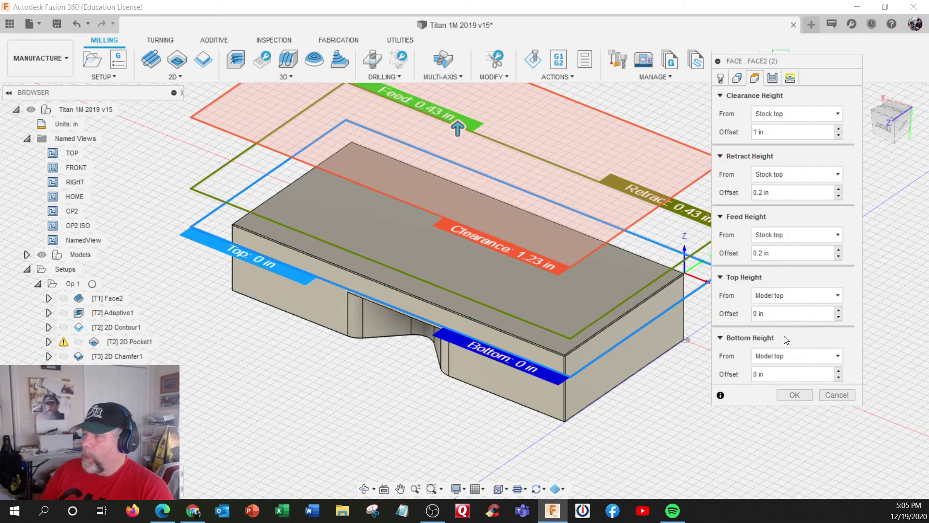
{"action": "left_click", "coordinate": [785, 295]}
{"action": "left_click", "coordinate": [786, 386]}
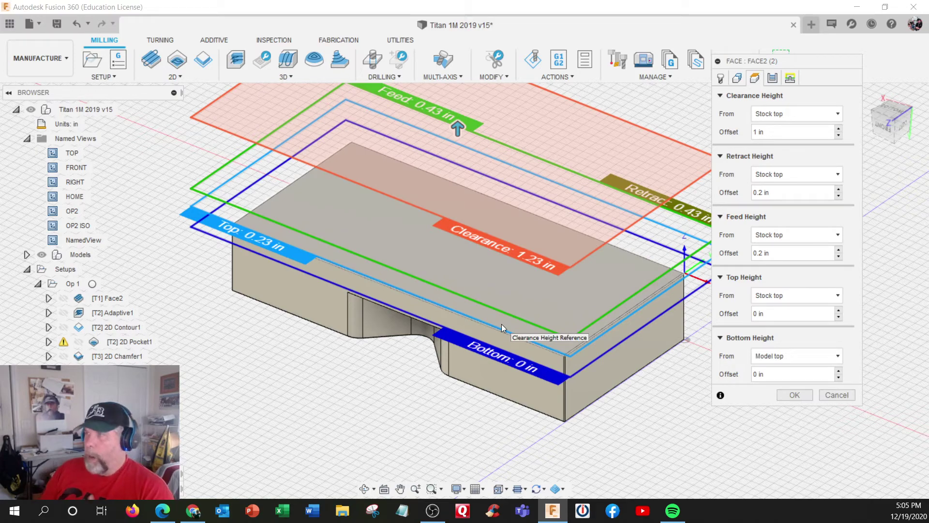
Step: Enable multiple depths in the copied face operation's passes and add a finishing step with a 0.02 in finishing stepdown
{"action": "left_click", "coordinate": [773, 79]}
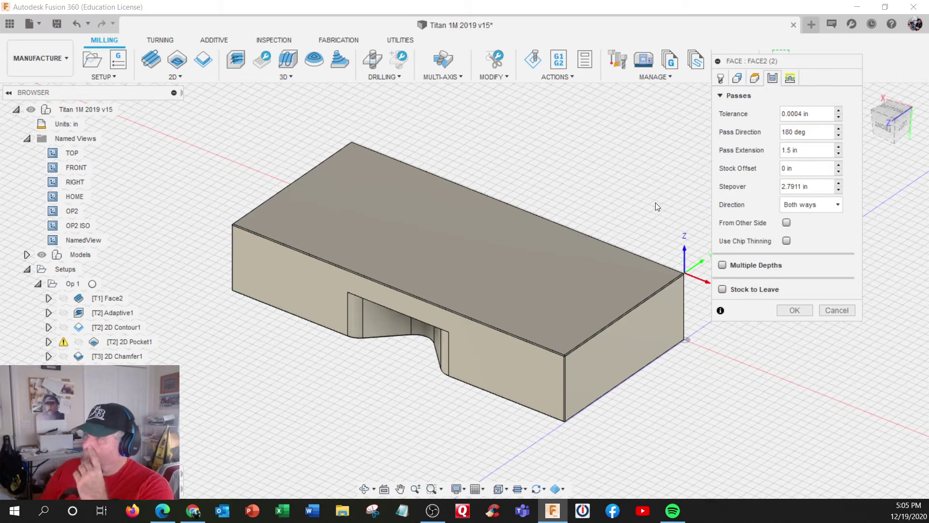
{"action": "left_click", "coordinate": [722, 266]}
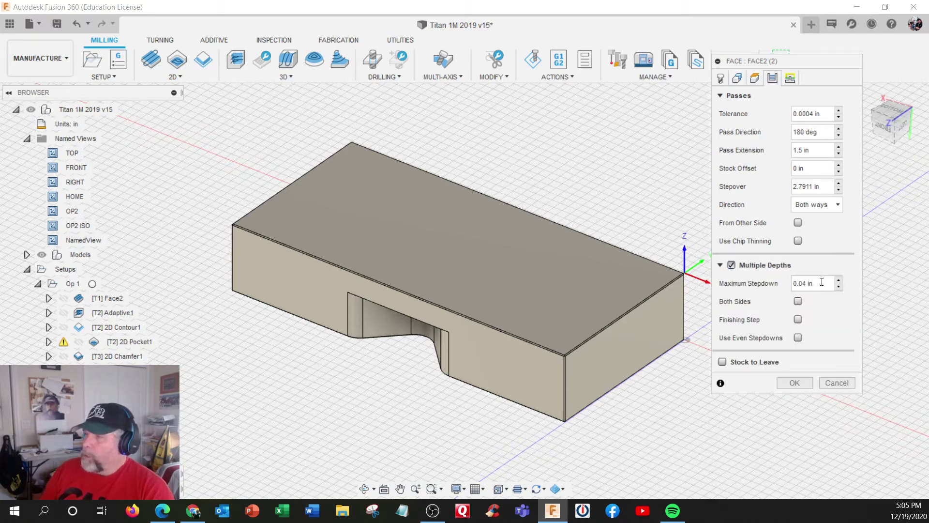
{"action": "left_click", "coordinate": [798, 320]}
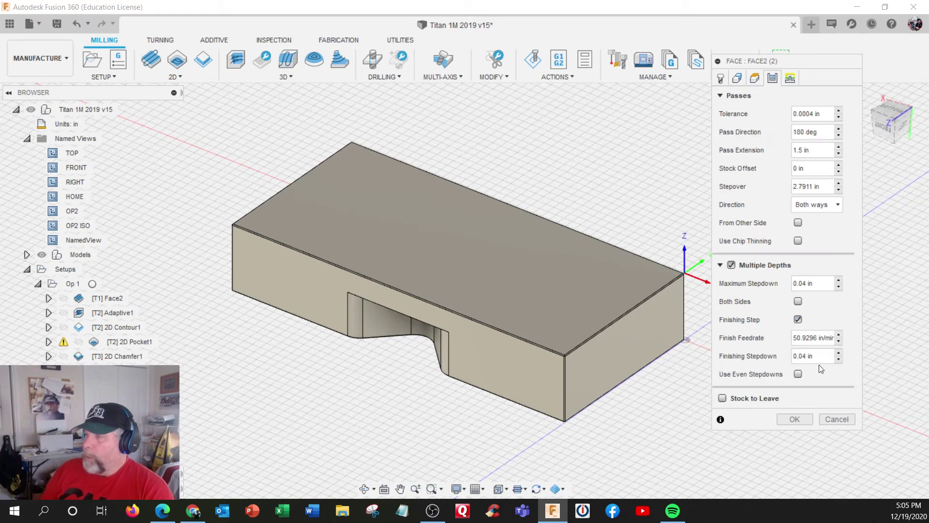
{"action": "left_click_drag", "start_coordinate": [820, 360], "coordinate": [748, 355]}
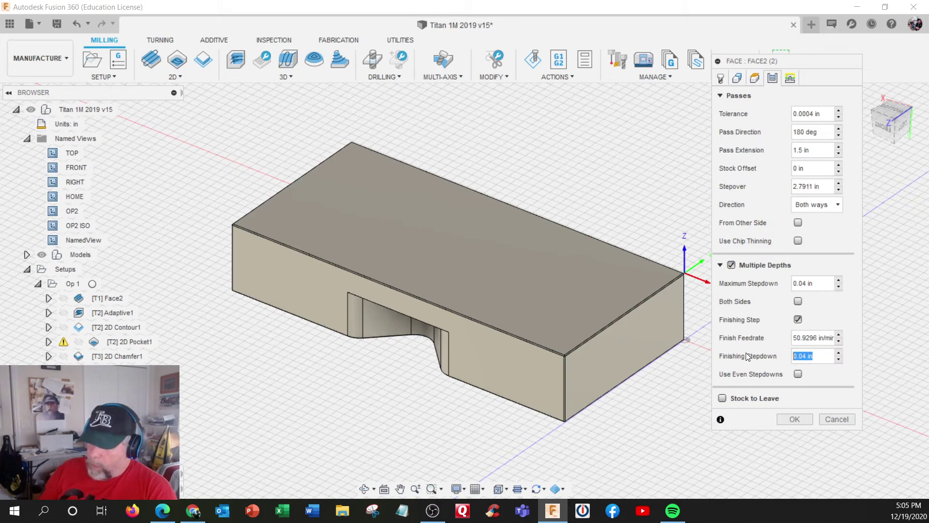
{"action": "type", "text": ".02"}
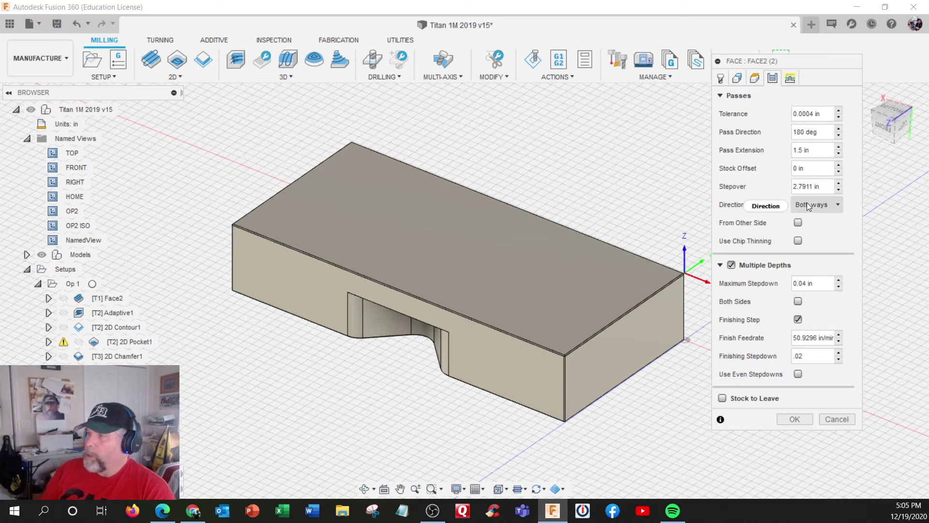
{"action": "mouse_move", "coordinate": [807, 202]}
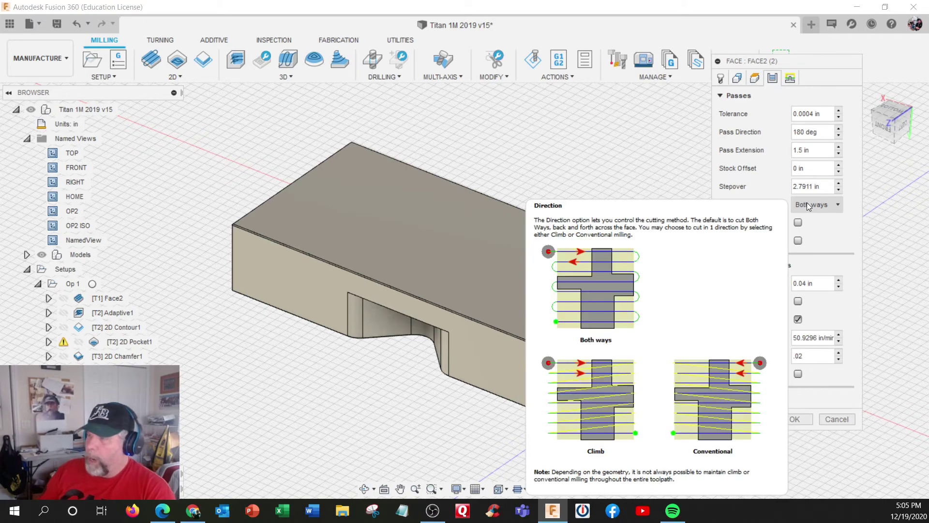
Step: Enable Extend Before Retract for the copied face operation's linking and accept the edit to generate its toolpath
{"action": "left_click", "coordinate": [791, 80]}
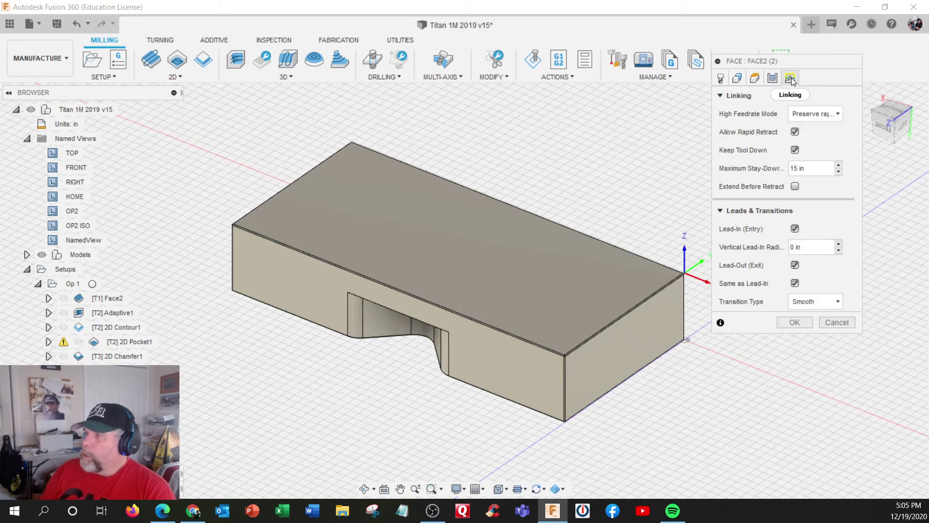
{"action": "left_click", "coordinate": [795, 186]}
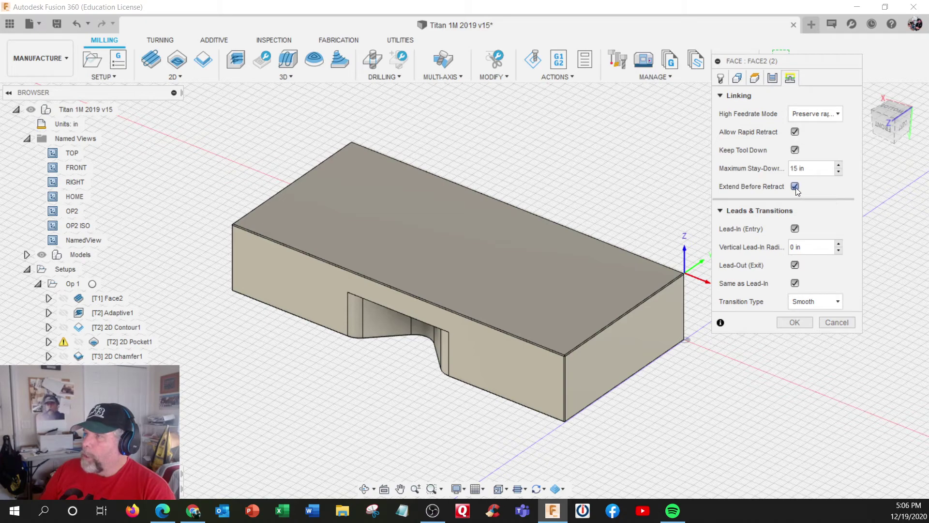
{"action": "left_click", "coordinate": [792, 323]}
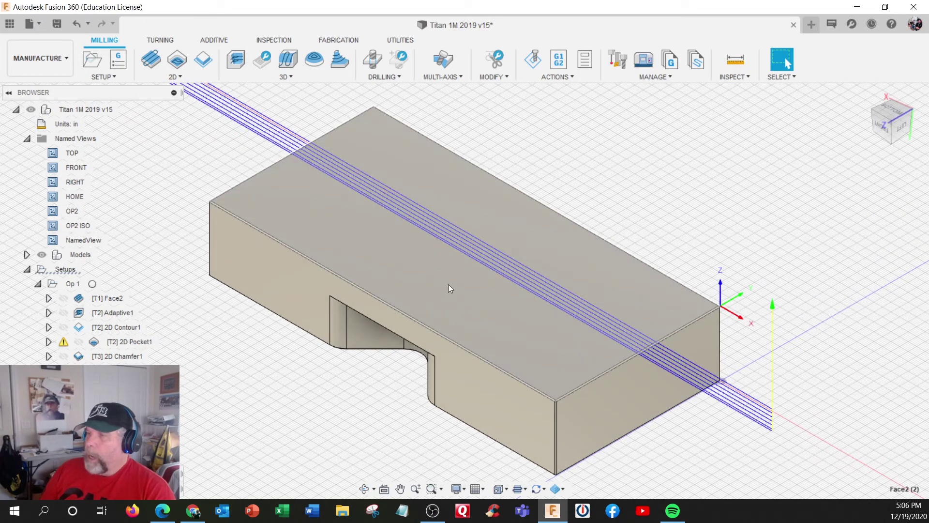
{"action": "middle_click_drag", "start_coordinate": [444, 276], "coordinate": [490, 272], "text": "shift"}
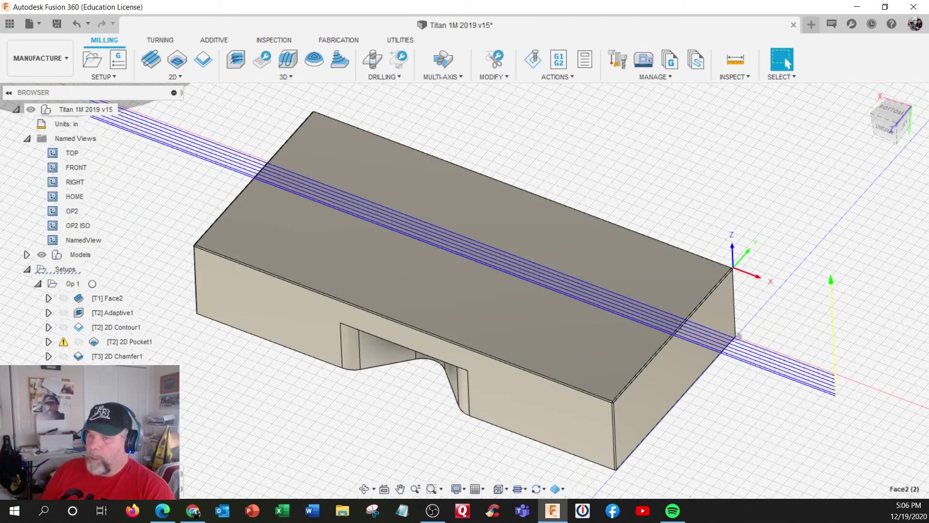
Step: Simulate the OP2 setup with stock colorization set to Operation, play the facing passes and close the simulation
{"action": "left_click", "coordinate": [71, 211]}
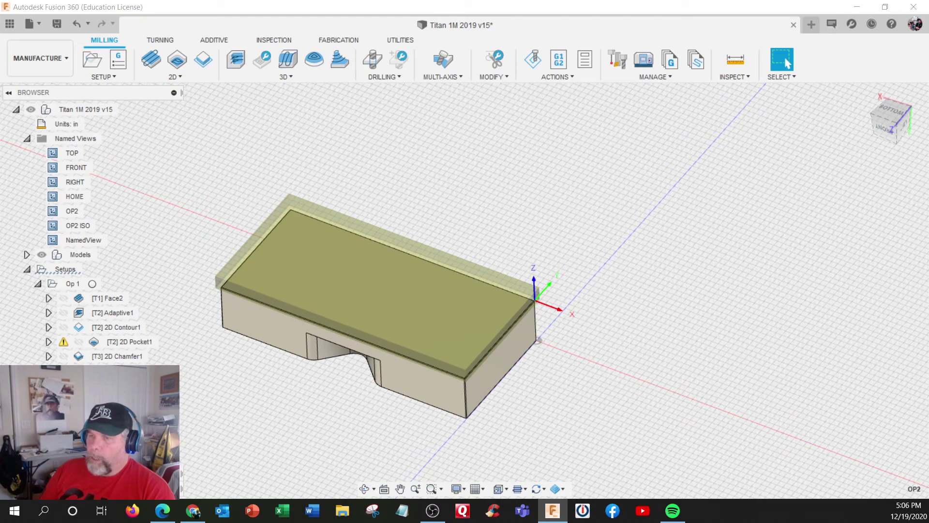
{"action": "right_click", "coordinate": [69, 427]}
{"action": "left_click", "coordinate": [101, 190]}
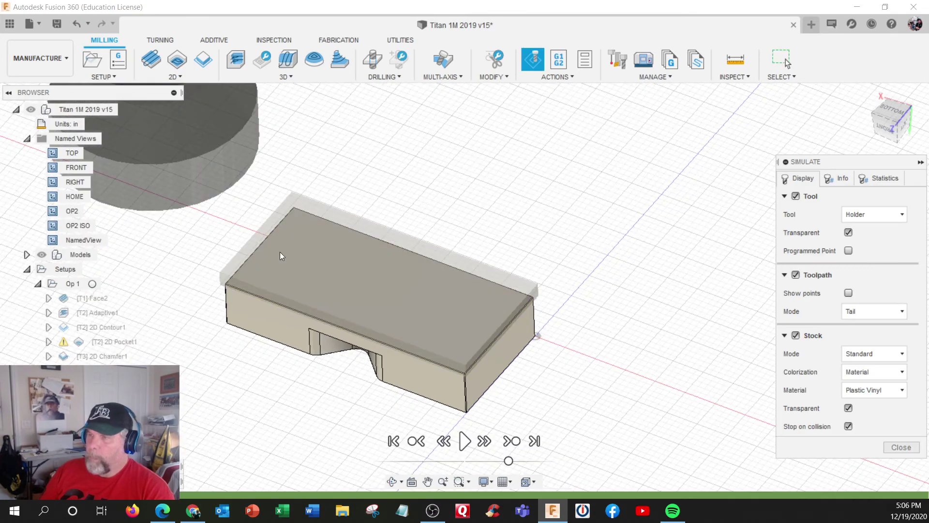
{"action": "scroll", "coordinate": [471, 259], "scroll_direction": "up", "scroll_amount": 3}
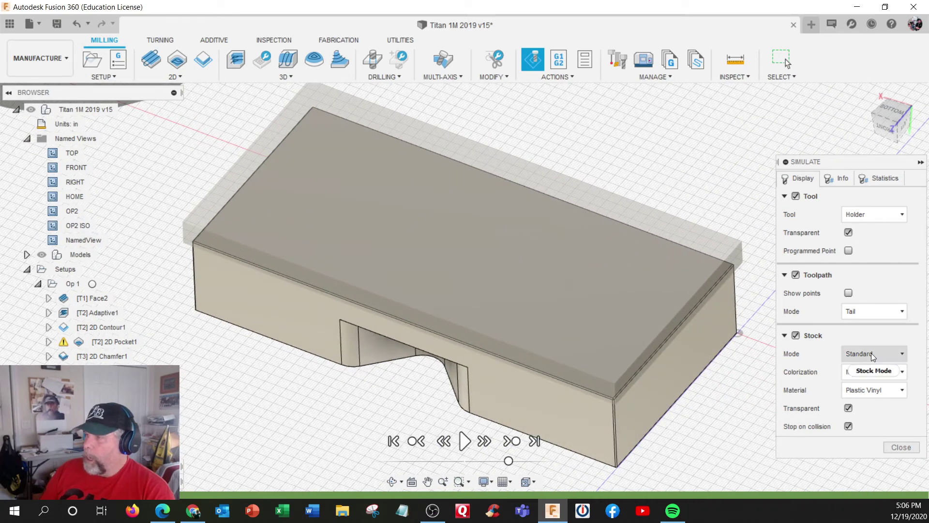
{"action": "left_click", "coordinate": [875, 370]}
{"action": "left_click", "coordinate": [870, 402]}
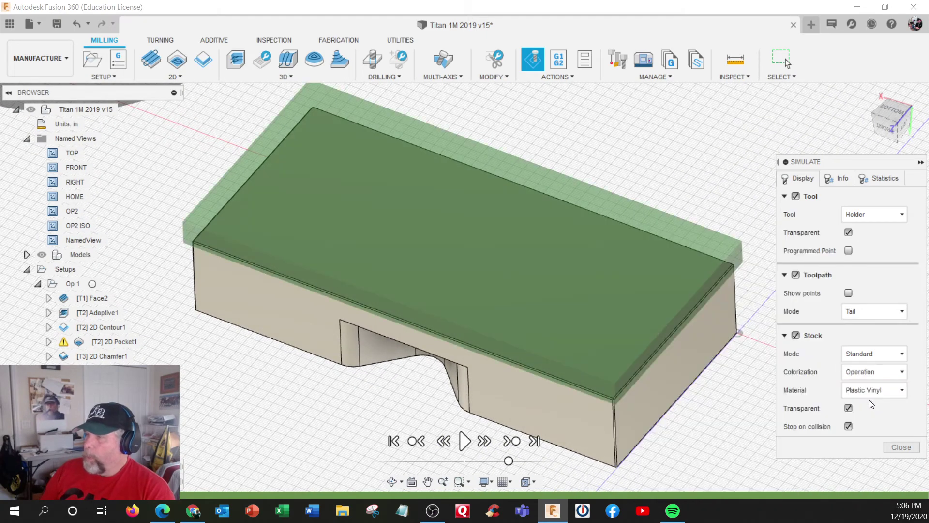
{"action": "middle_click_drag", "start_coordinate": [421, 222], "coordinate": [450, 225], "text": "shift"}
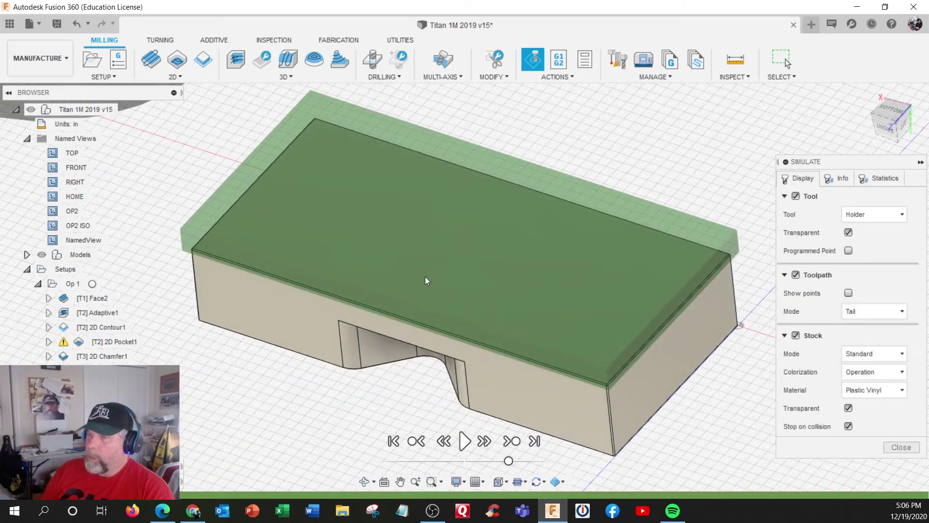
{"action": "left_click", "coordinate": [465, 441]}
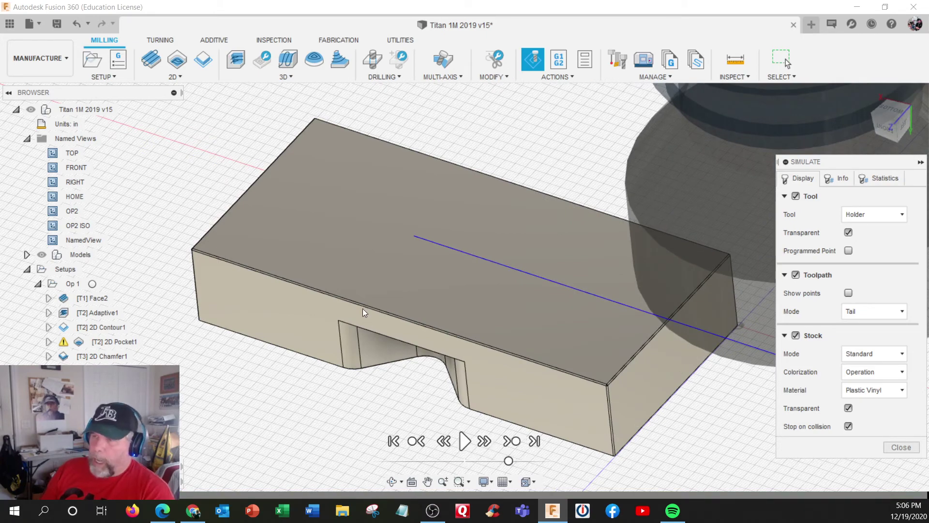
{"action": "scroll", "coordinate": [363, 308], "scroll_direction": "down", "scroll_amount": 2}
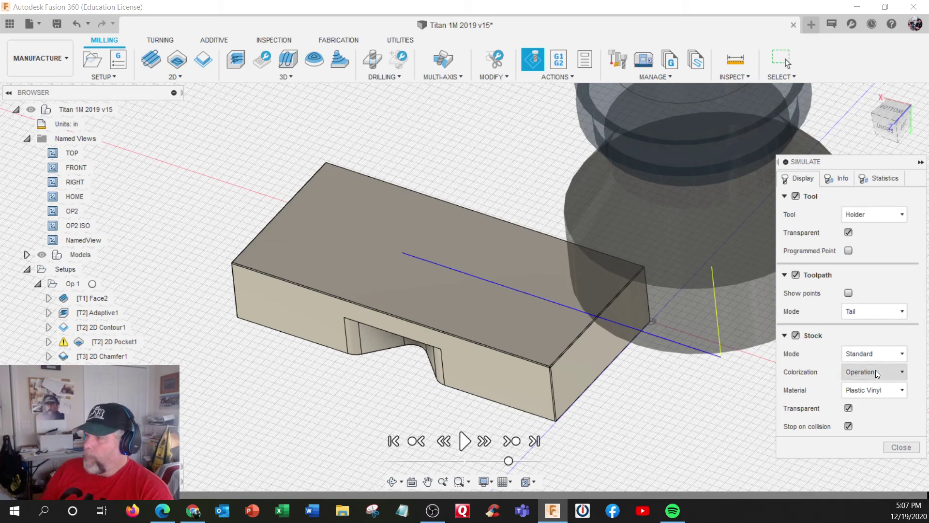
{"action": "left_click", "coordinate": [900, 446]}
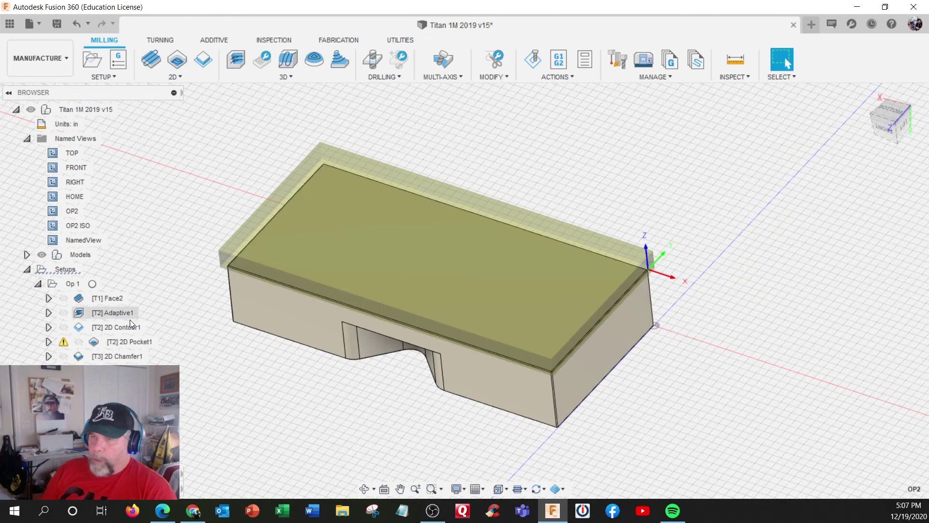
Step: Duplicate the 2D Chamfer1 operation in Op 1, move the copy into the OP2 setup and collapse Op 1
{"action": "left_click", "coordinate": [106, 356]}
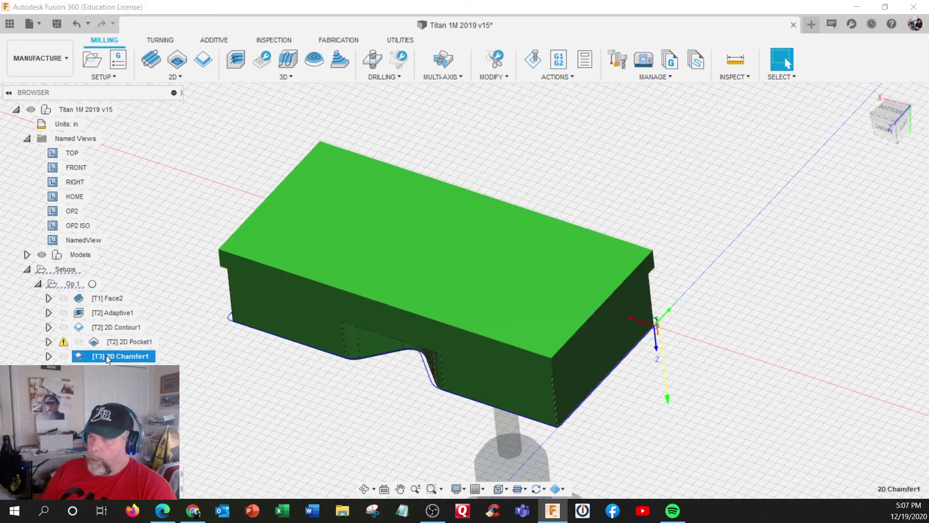
{"action": "right_click", "coordinate": [97, 357]}
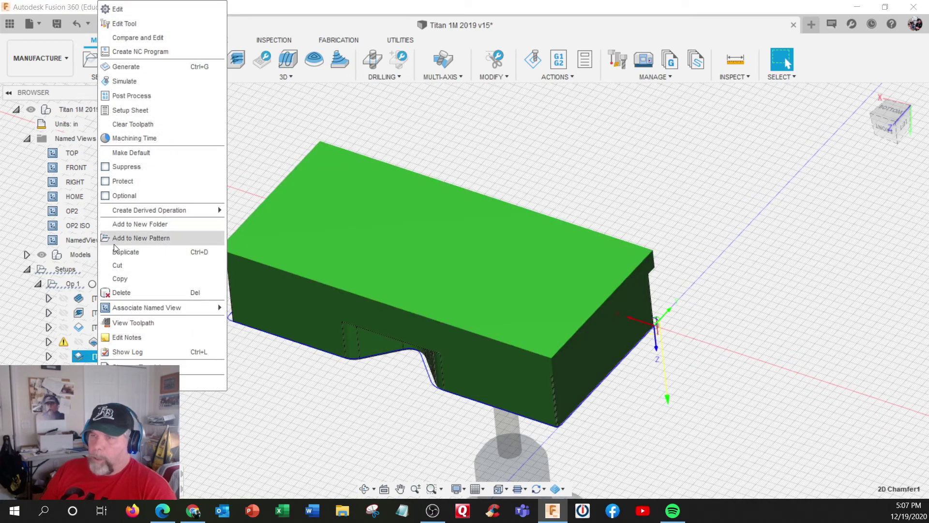
{"action": "left_click", "coordinate": [132, 258]}
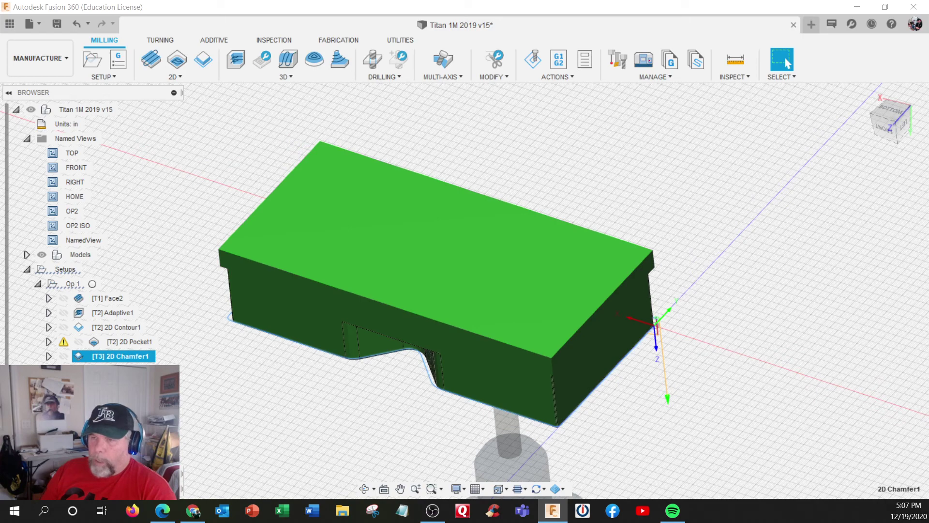
{"action": "left_click", "coordinate": [119, 370]}
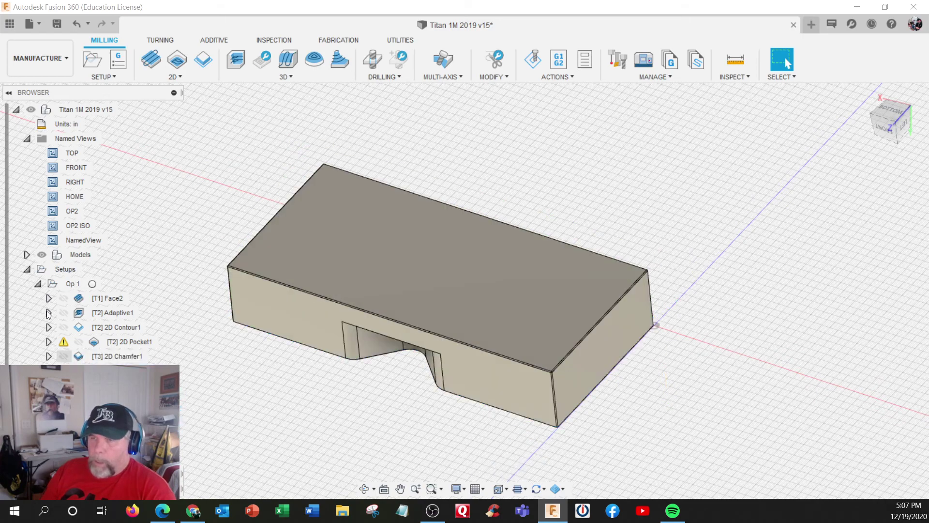
{"action": "left_click", "coordinate": [38, 284]}
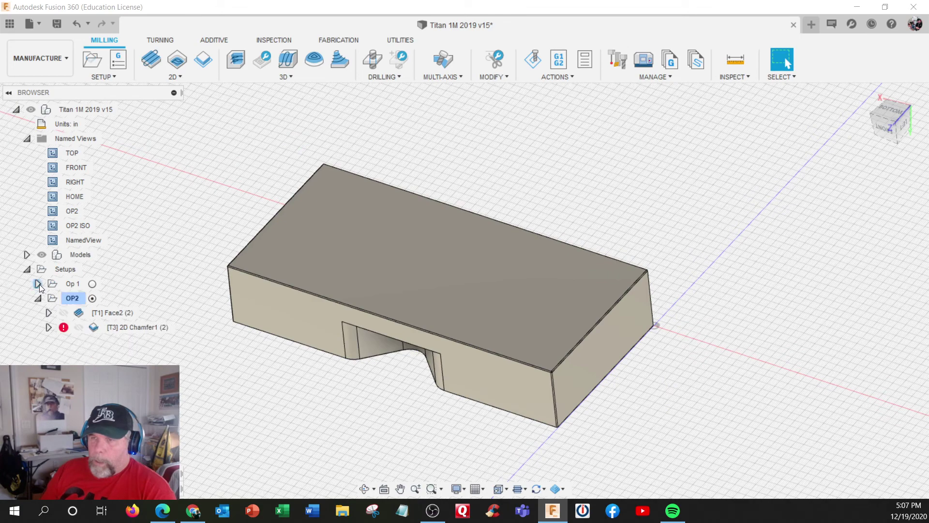
Step: Edit the copied 2D chamfer operation and clear its inherited contour selections
{"action": "left_click", "coordinate": [103, 328]}
{"action": "mouse_move", "coordinate": [66, 329]}
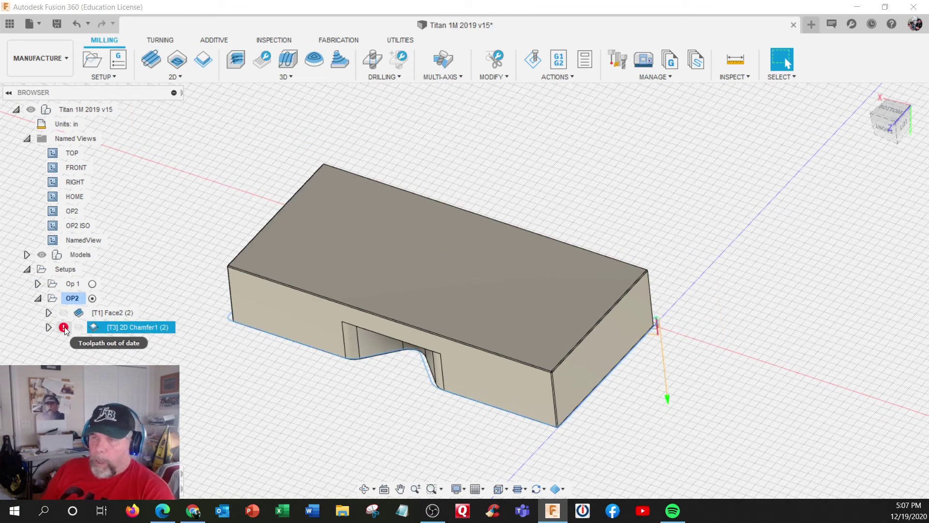
{"action": "right_click", "coordinate": [110, 330]}
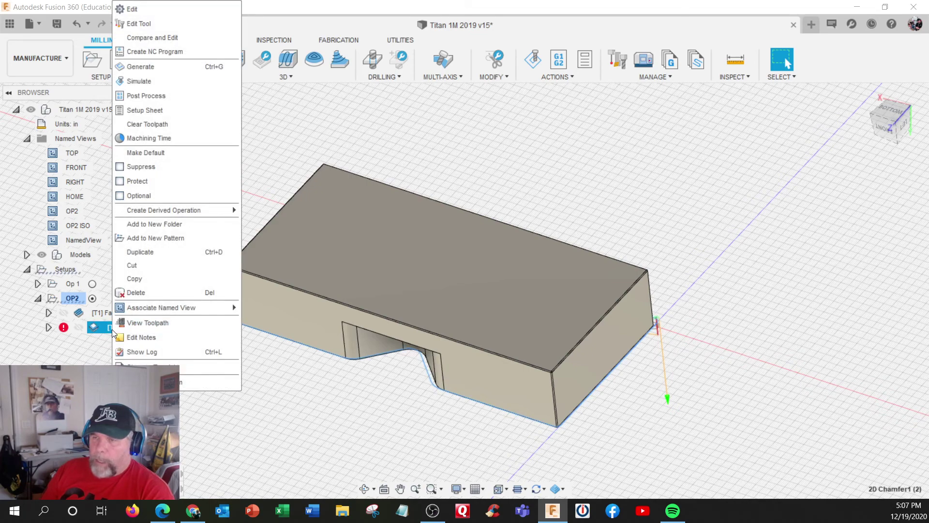
{"action": "left_click", "coordinate": [162, 10]}
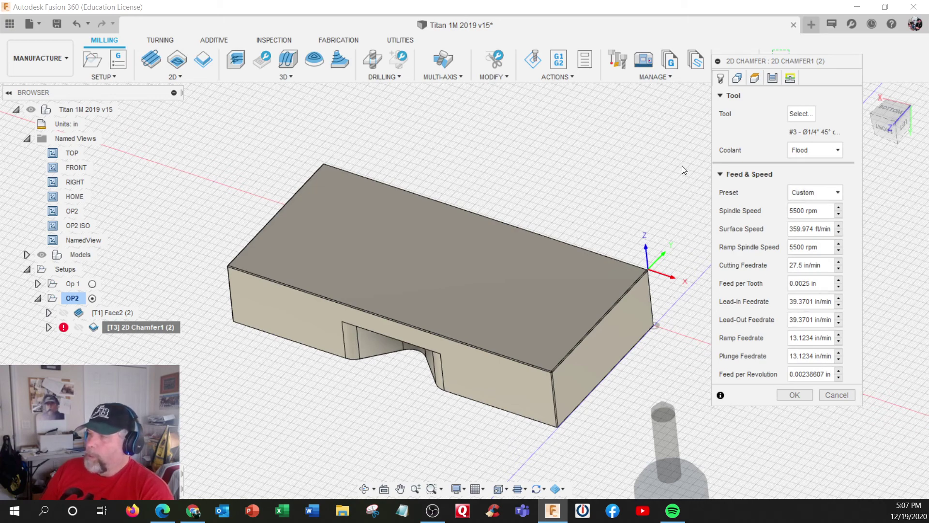
{"action": "left_click", "coordinate": [738, 79]}
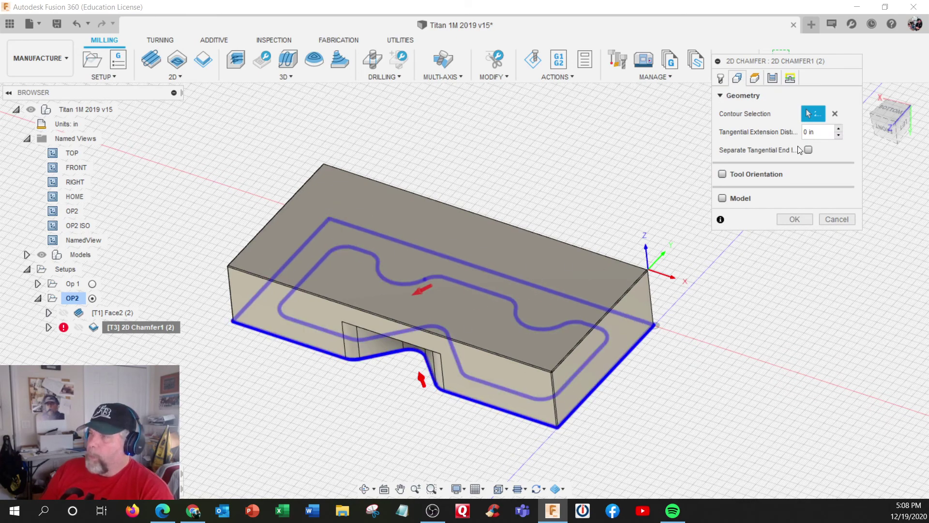
{"action": "left_click", "coordinate": [834, 114]}
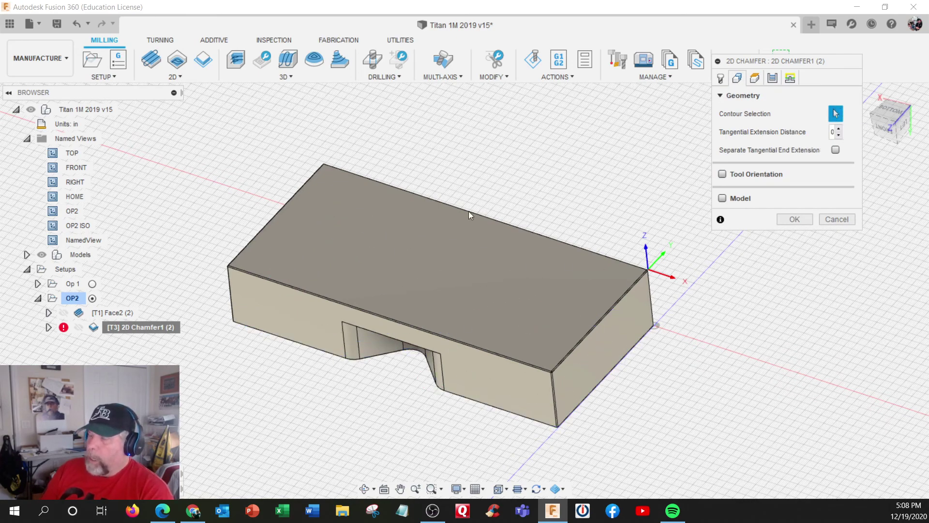
Step: Select the outer edge loop of the part's upward-facing underside as the chamfer contour, check heights and passes, and accept the edit
{"action": "scroll", "coordinate": [384, 249], "scroll_direction": "up", "scroll_amount": 5}
{"action": "scroll", "coordinate": [272, 339], "scroll_direction": "up", "scroll_amount": 3}
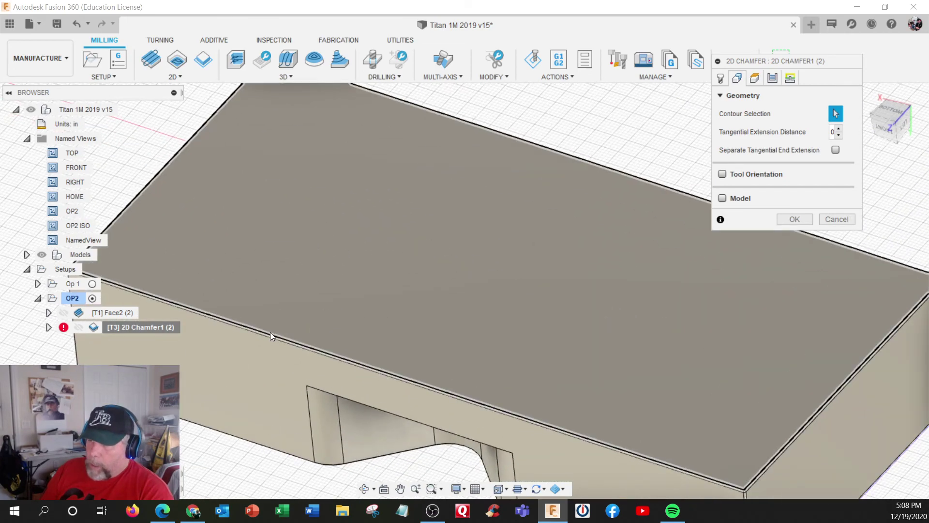
{"action": "left_click", "coordinate": [269, 332]}
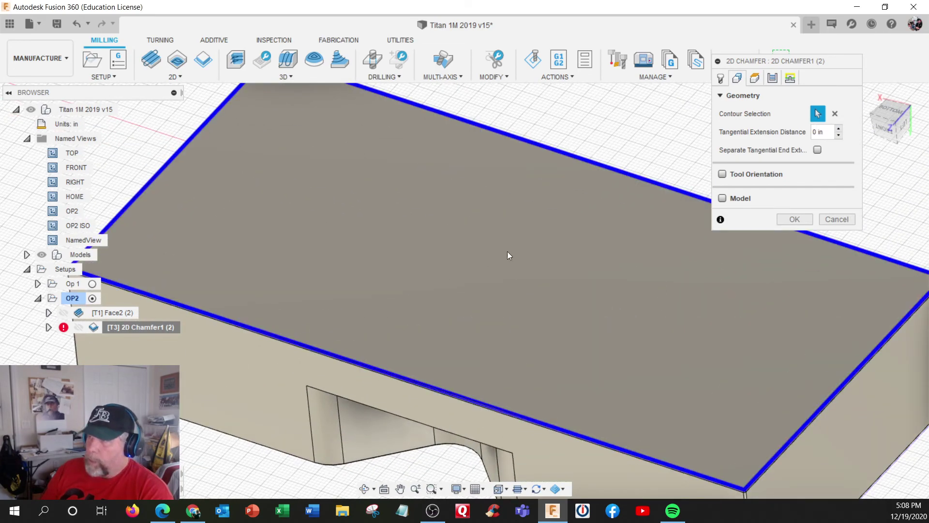
{"action": "left_click", "coordinate": [756, 78]}
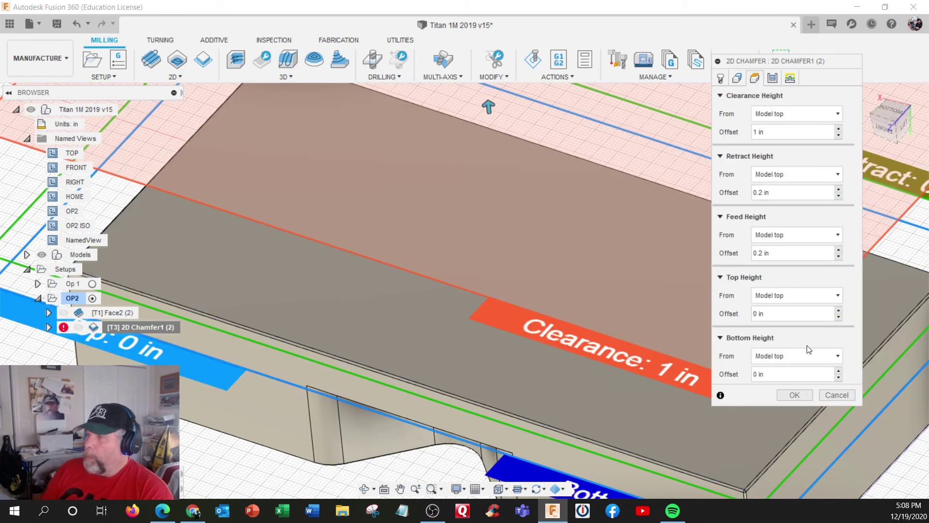
{"action": "left_click", "coordinate": [774, 80]}
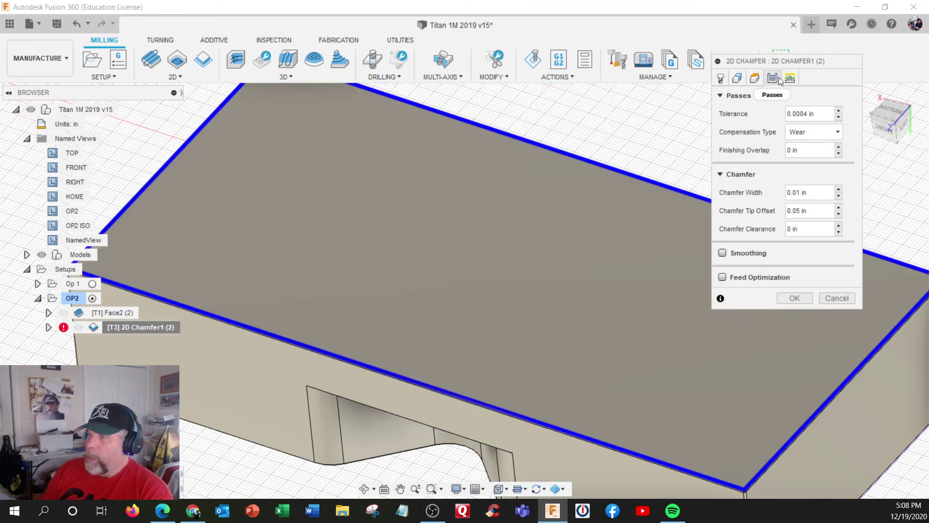
{"action": "left_click", "coordinate": [792, 298]}
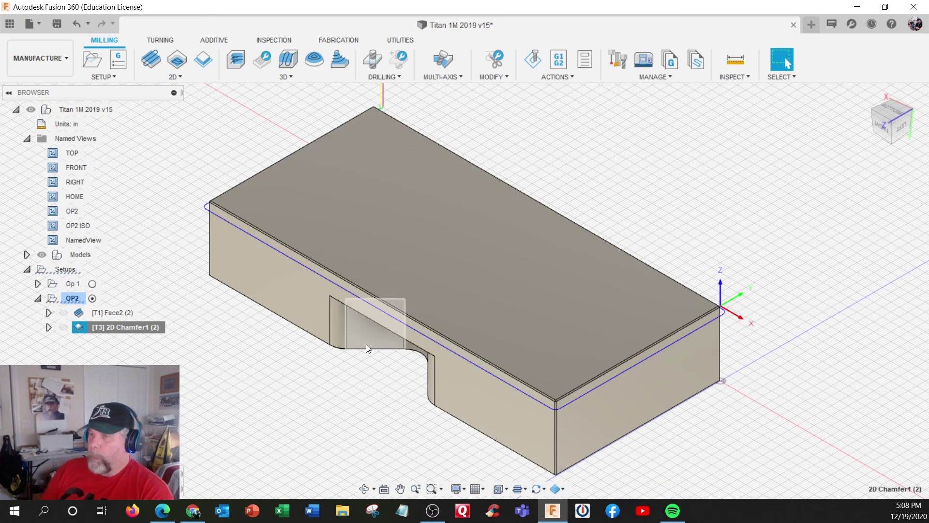
Step: Simulate the whole OP2 setup and play its face and chamfer toolpaths at an increased playback speed
{"action": "left_click", "coordinate": [66, 298]}
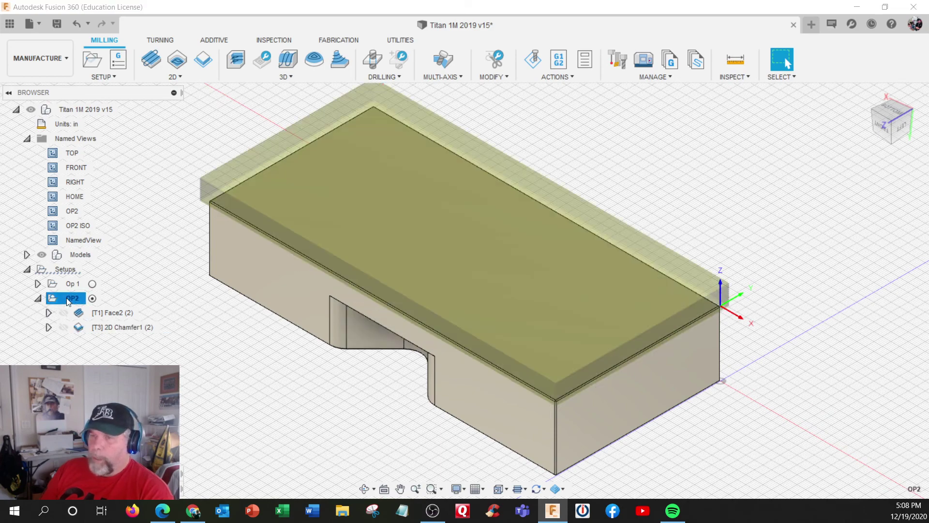
{"action": "right_click", "coordinate": [66, 298]}
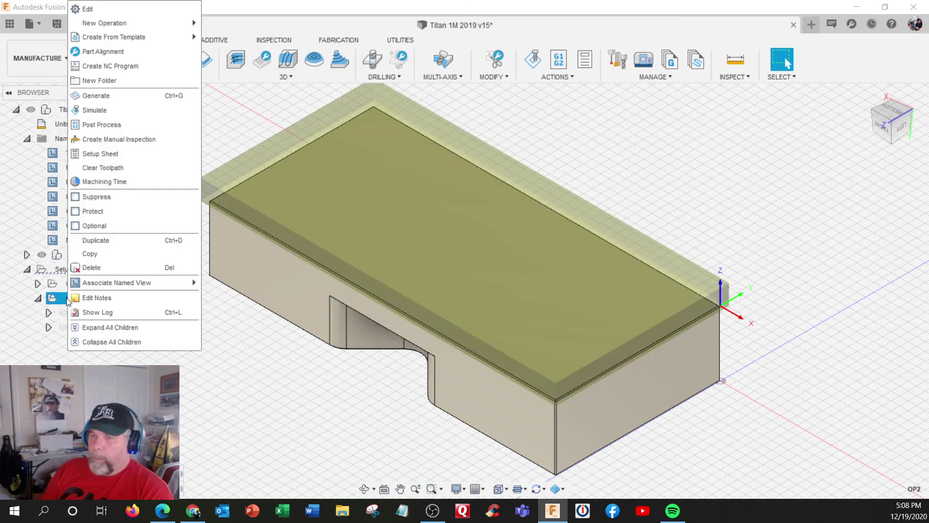
{"action": "left_click", "coordinate": [114, 111]}
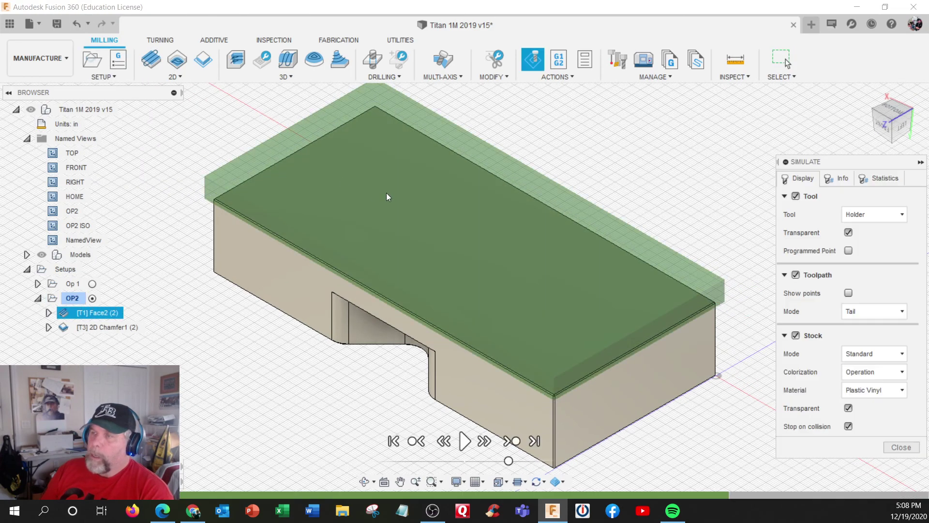
{"action": "left_click", "coordinate": [465, 441]}
{"action": "left_click_drag", "start_coordinate": [508, 461], "coordinate": [531, 461]}
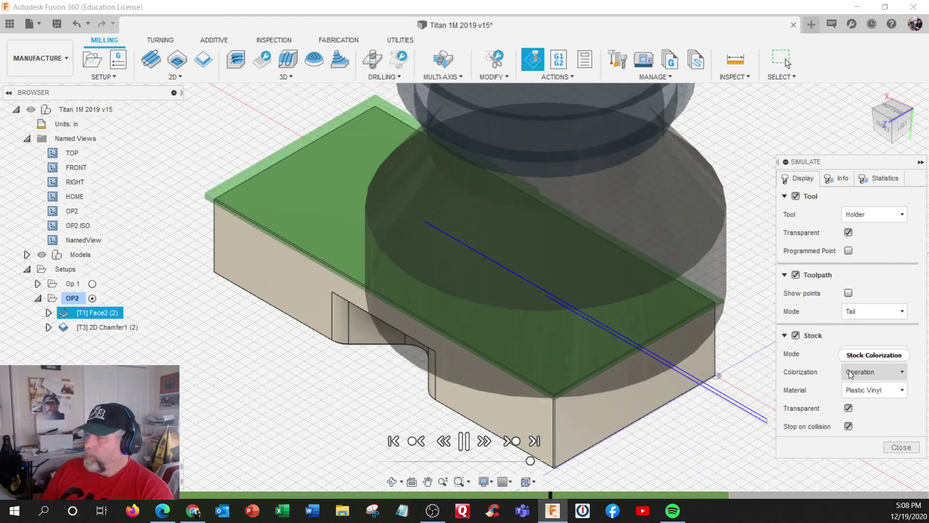
Step: Turn off stock transparency, replay the OP2 simulation from the start through the chamfer, and close the simulation
{"action": "left_click", "coordinate": [849, 408]}
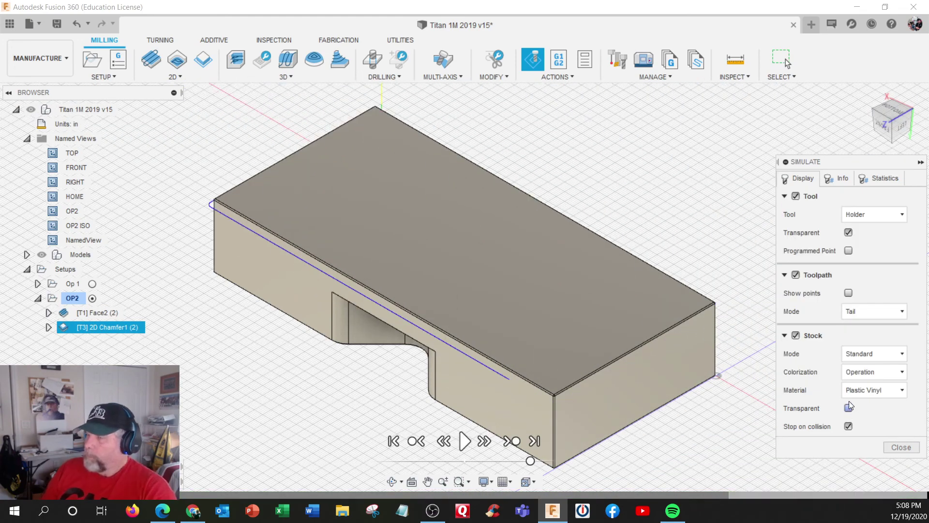
{"action": "left_click", "coordinate": [417, 441]}
{"action": "left_click", "coordinate": [394, 441]}
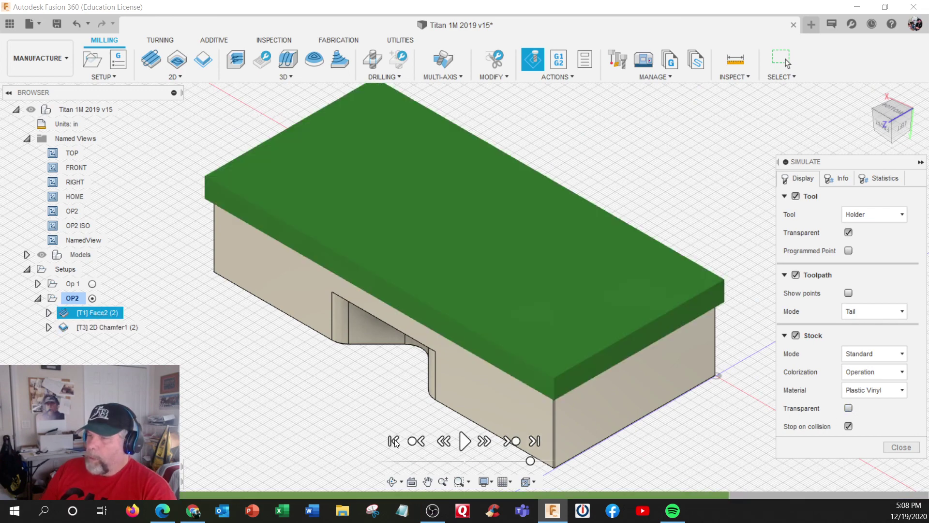
{"action": "left_click", "coordinate": [463, 443]}
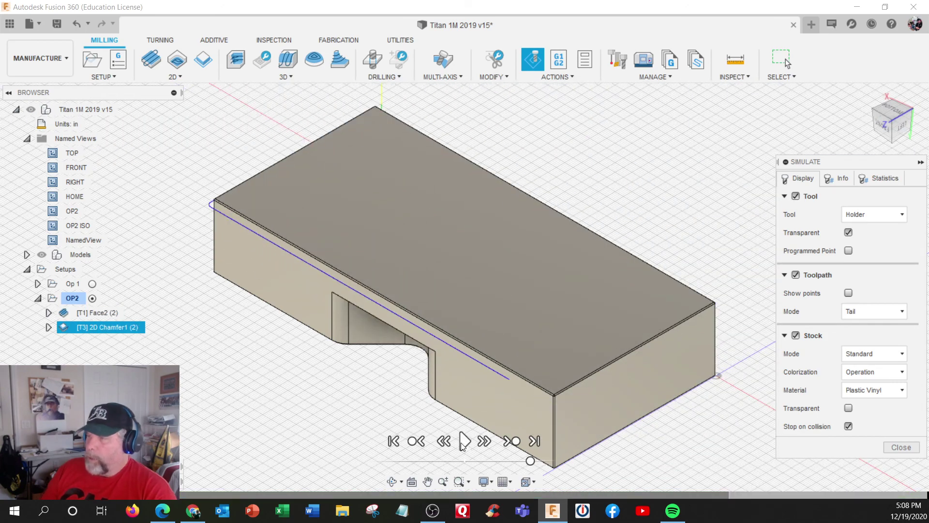
{"action": "left_click", "coordinate": [901, 447]}
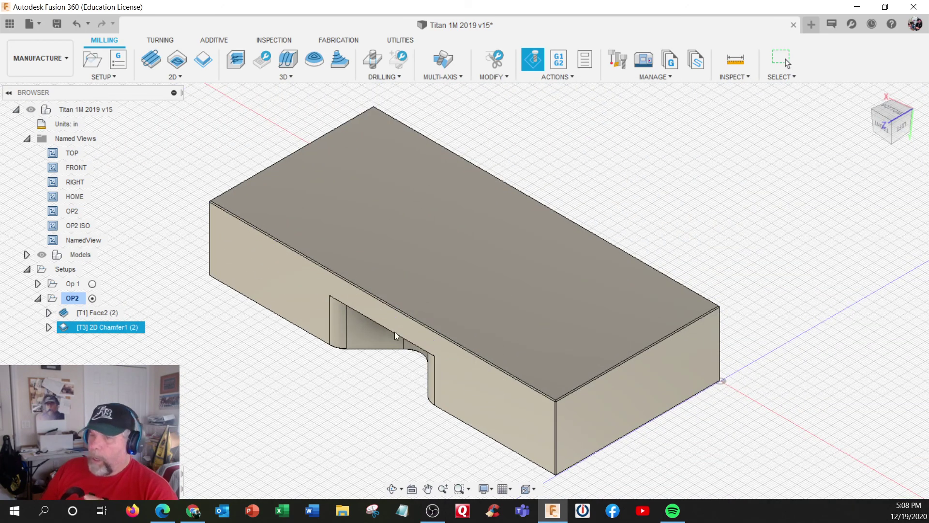
Step: Check the machining time of the OP2 setup and of the Op 1 setup, closing each report
{"action": "right_click", "coordinate": [77, 300]}
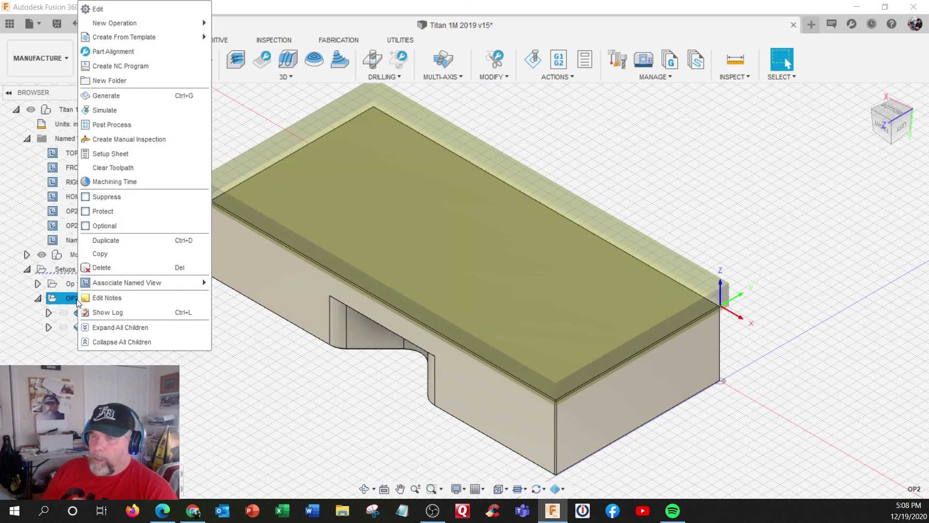
{"action": "left_click", "coordinate": [121, 184]}
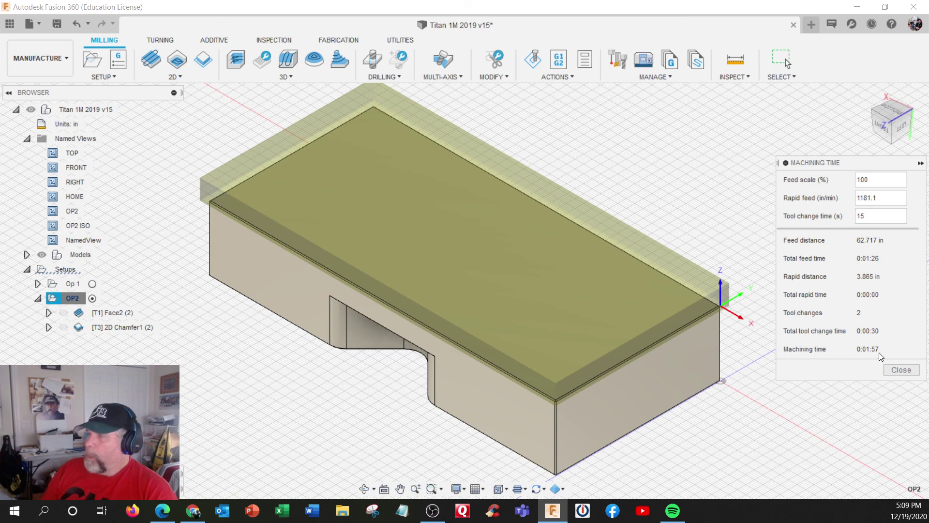
{"action": "left_click", "coordinate": [899, 371]}
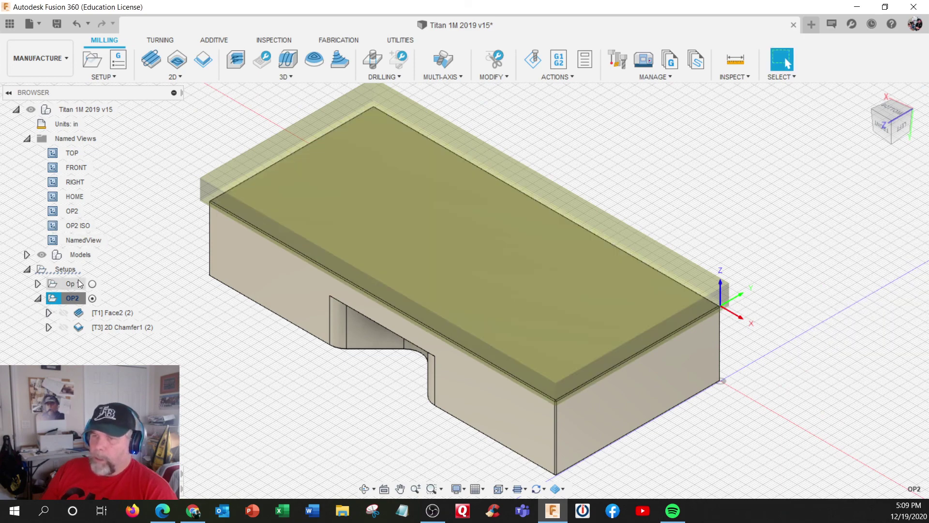
{"action": "left_click", "coordinate": [79, 284]}
{"action": "right_click", "coordinate": [80, 284]}
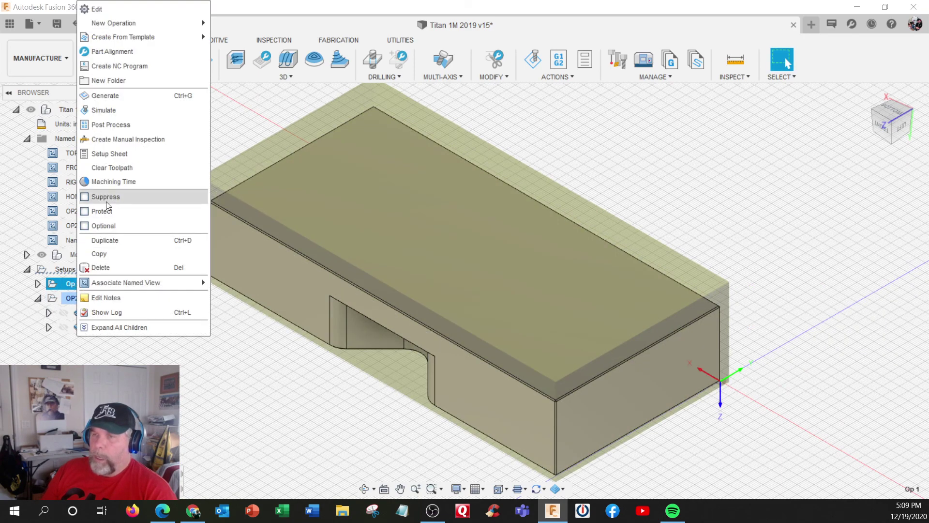
{"action": "left_click", "coordinate": [116, 182]}
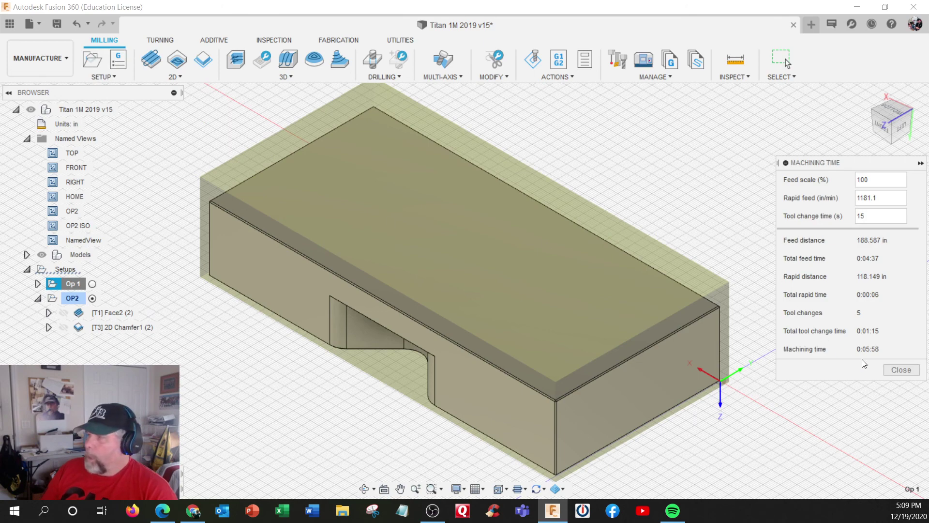
{"action": "left_click", "coordinate": [900, 370]}
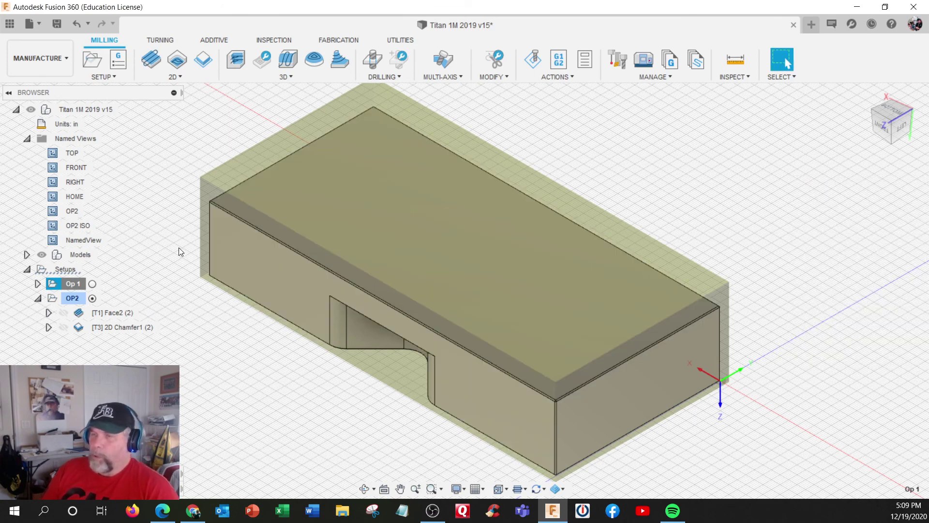